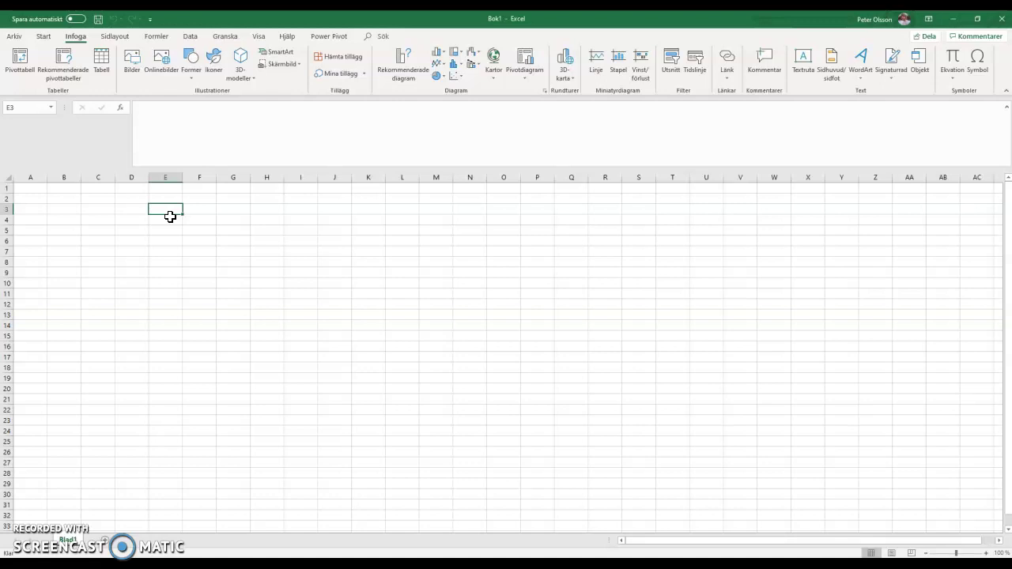
Enter the heading "NaCl concentration (%)" in cell D3 and fit the width of column D to it.
left_click(170, 212)
left_click(562, 416)
key("Left")
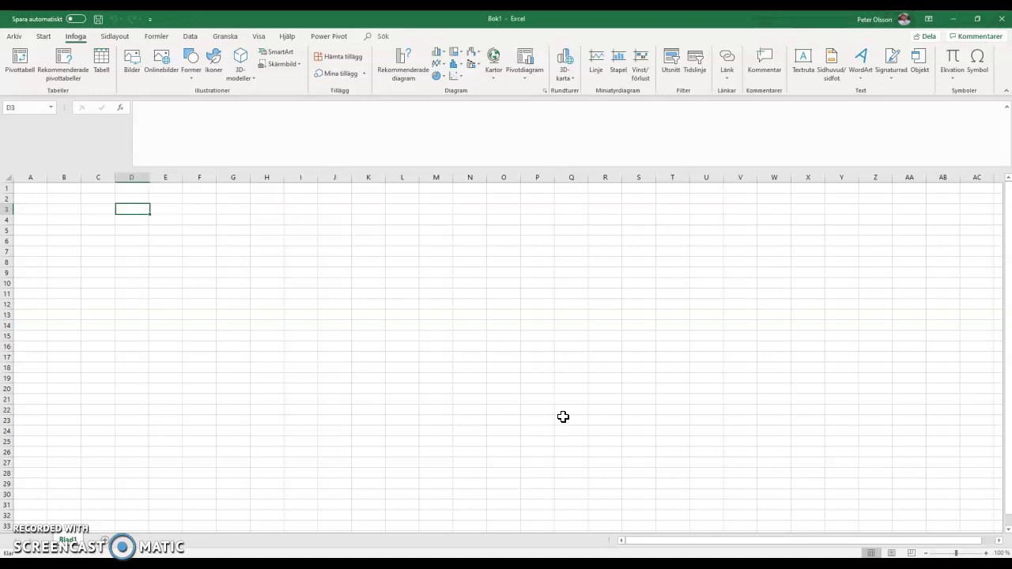
type("Nac")
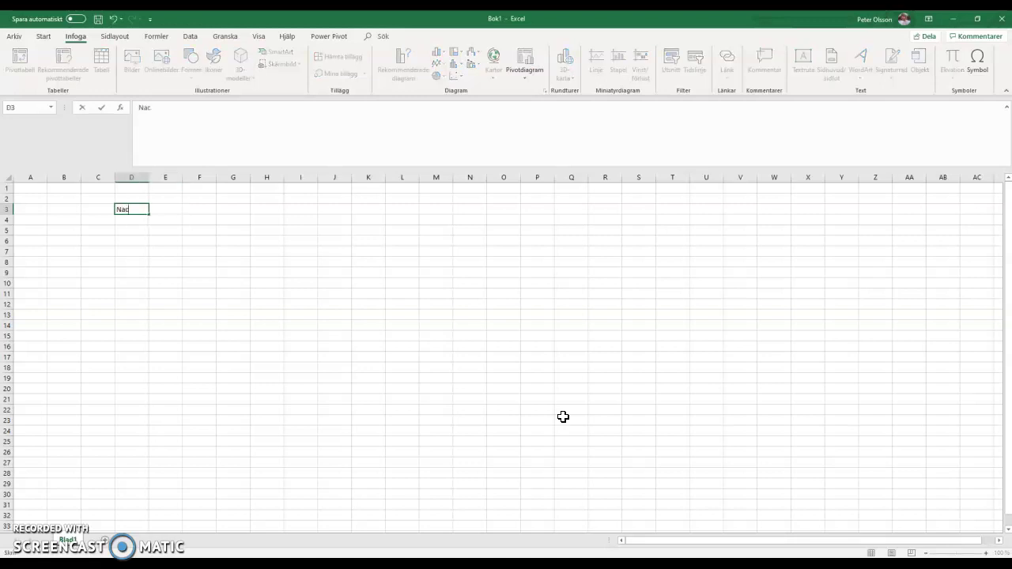
type("Cl concentration (")
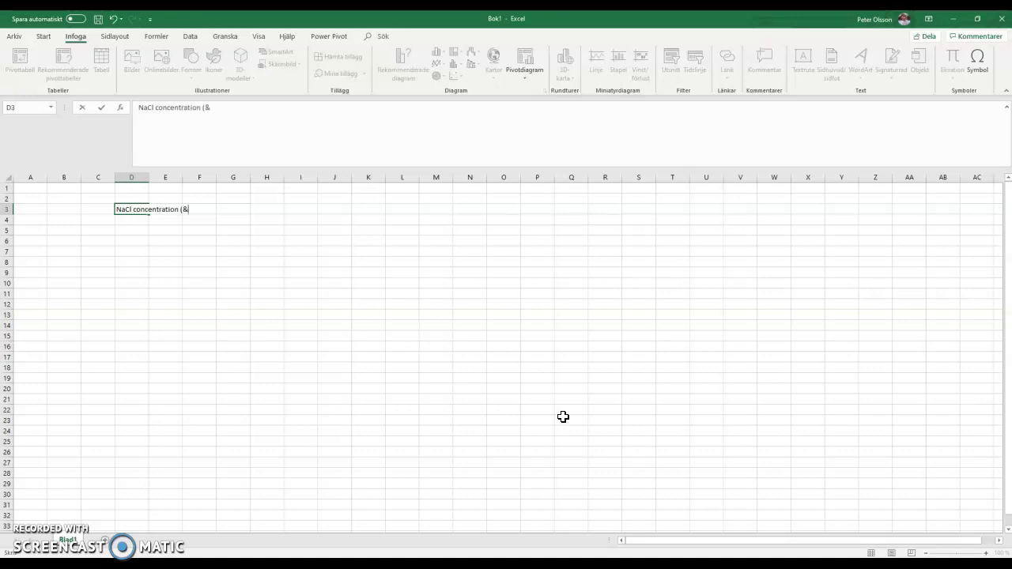
type("%)")
key("Return")
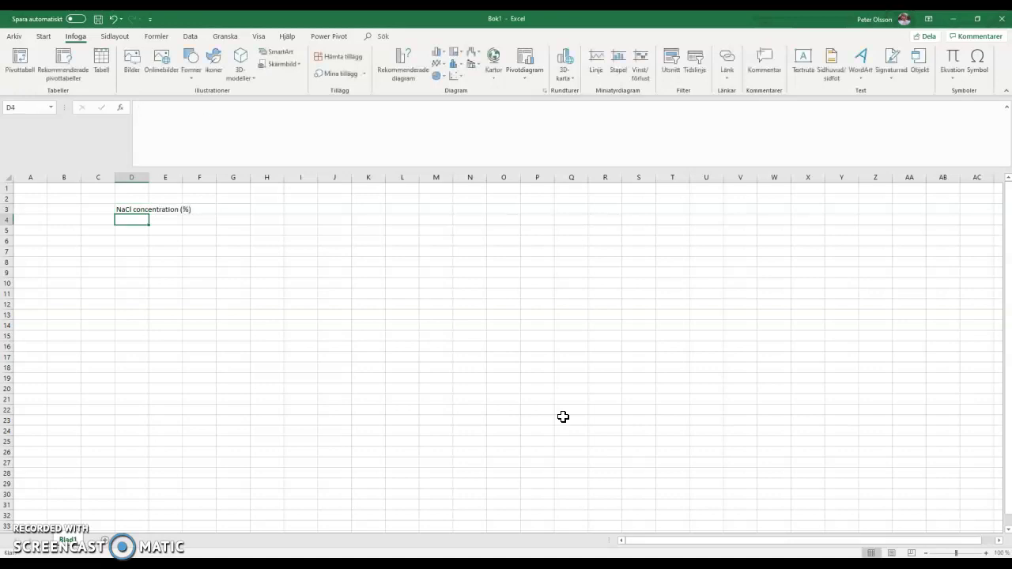
double_click(147, 177)
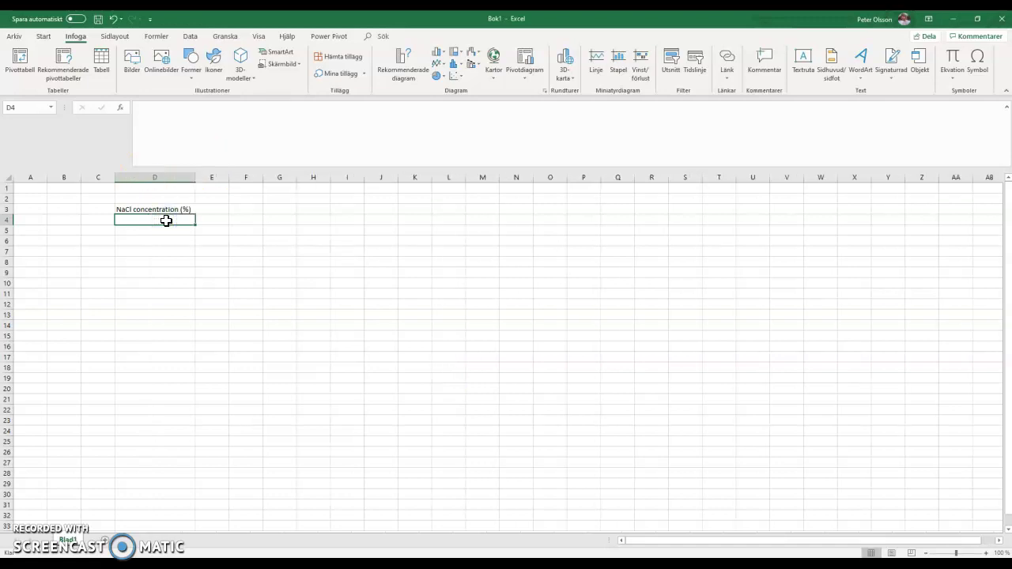
Fill cells D4 to D13 with the concentration values 0 through 9, one whole number per row.
type("0")
key("Return")
type("1")
key("Return")
type("2")
key("Return")
type("3")
key("Return")
type("4")
key("Return")
type("5")
key("Return")
type("6")
key("Return")
type("7")
key("Return")
type("8")
key("Return")
type("9")
key("Return")
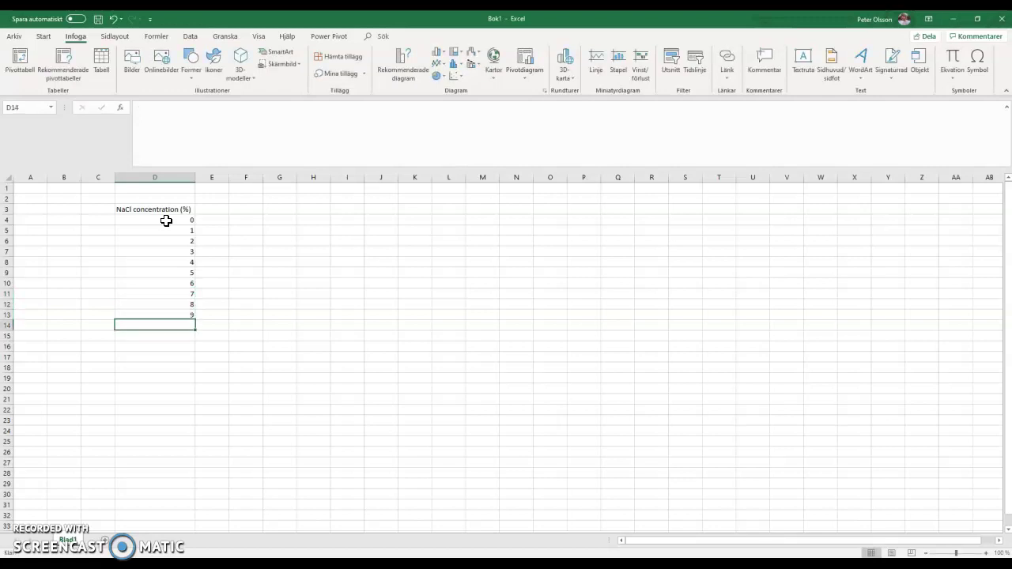
Enter the heading "Mean mass change (%)" in cell E3 and fit the width of column E to it.
left_click(218, 198)
left_click(211, 211)
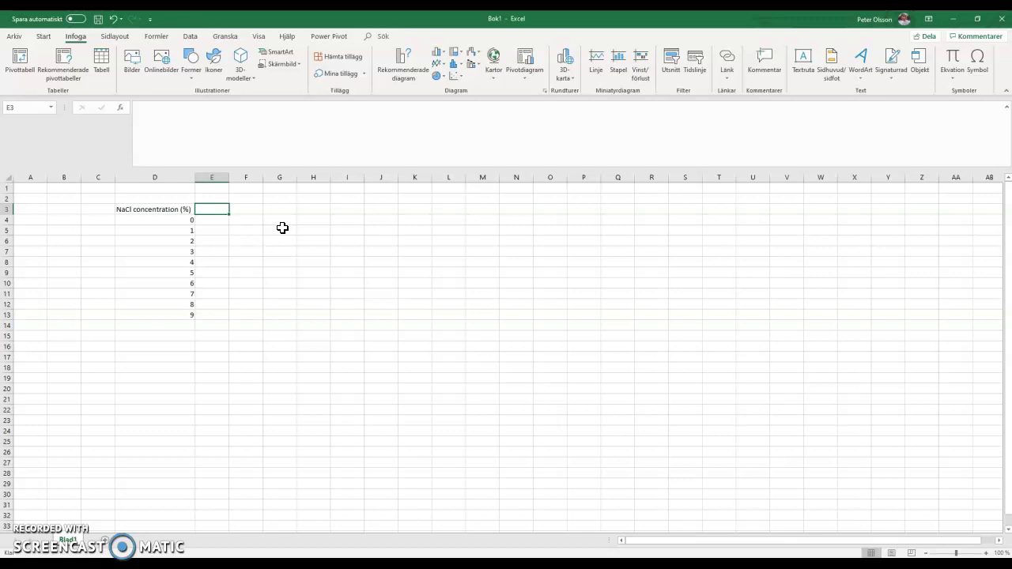
type("Mena")
key("BackSpace")
key("BackSpace")
type("an mass")
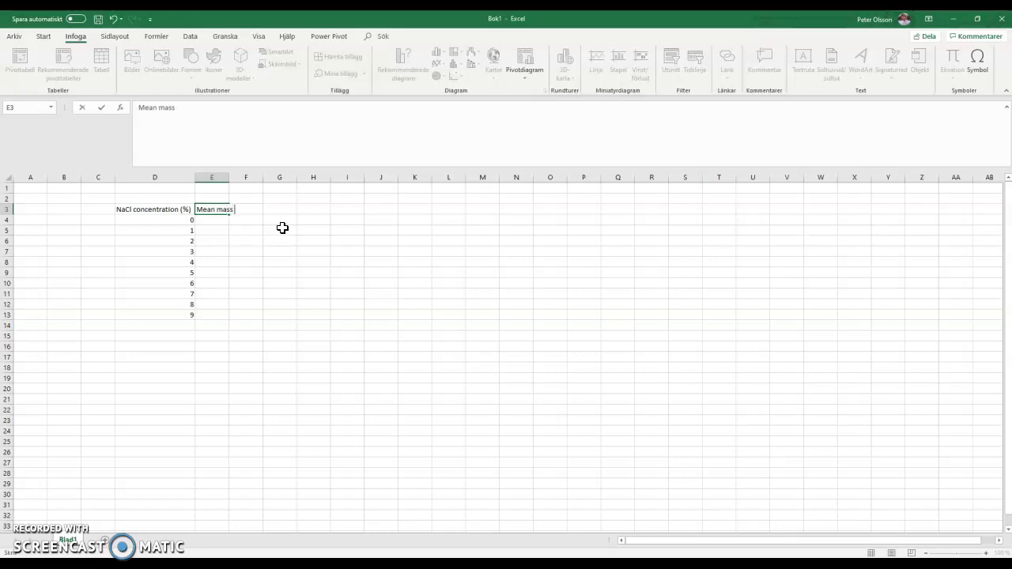
type(" change (%)")
key("Return")
double_click(228, 178)
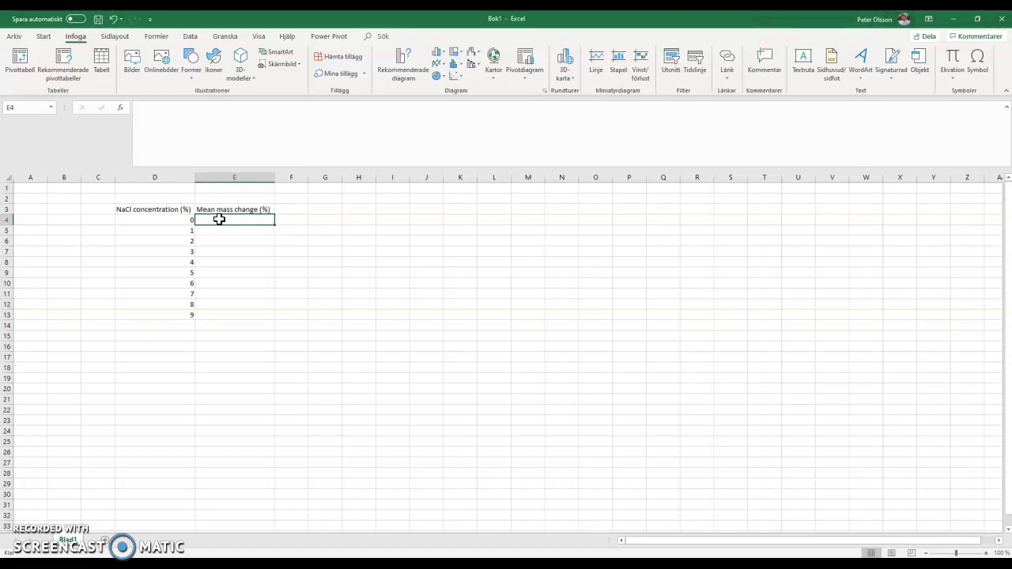
Enter the mean mass changes 12; 8; 0,8; -0,1; -4; -5; -10; -15; -20; -30 in cells E4 to E13.
type("12")
key("Return")
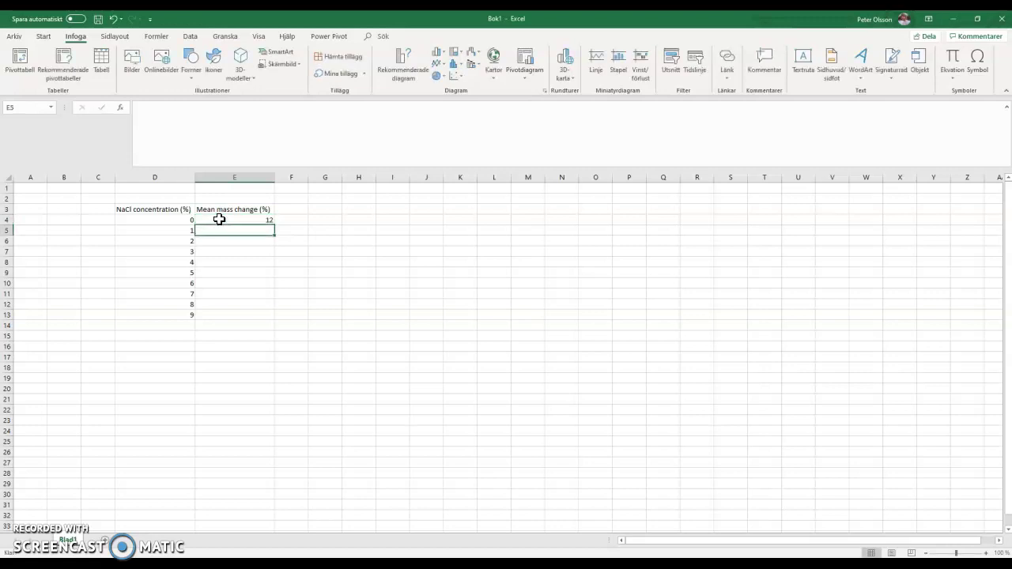
type("8")
key("Return")
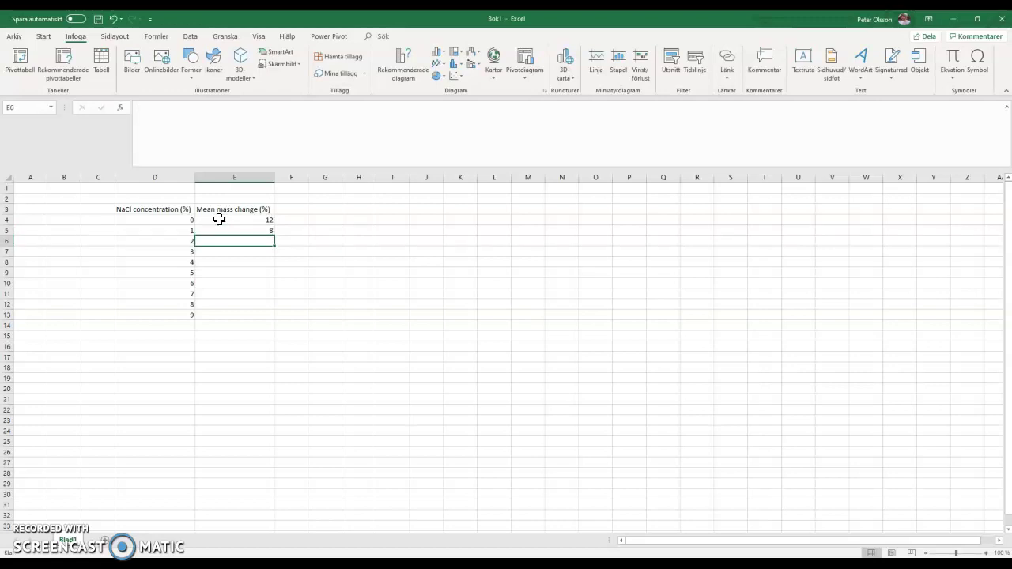
type("0,")
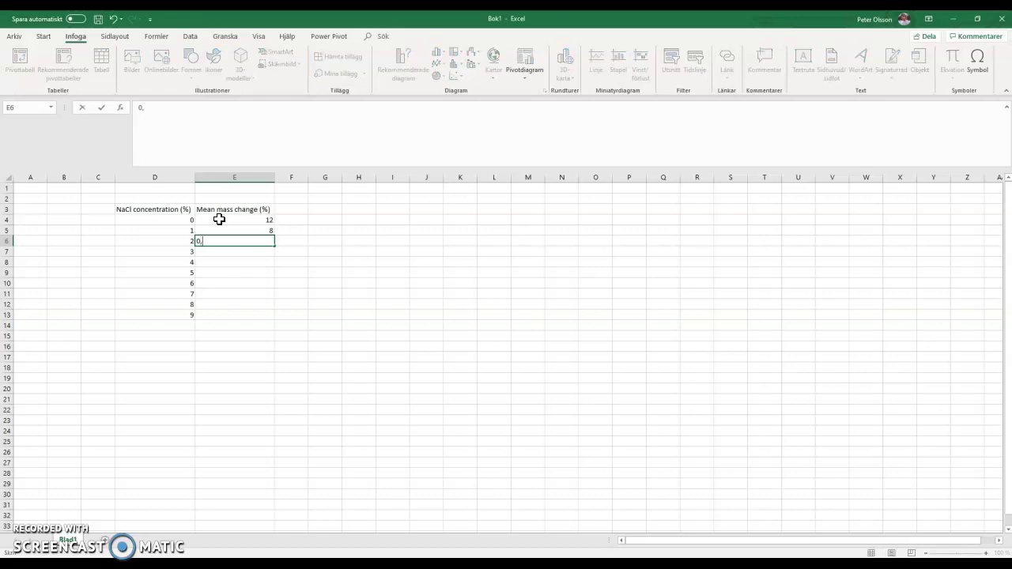
type("8")
key("Return")
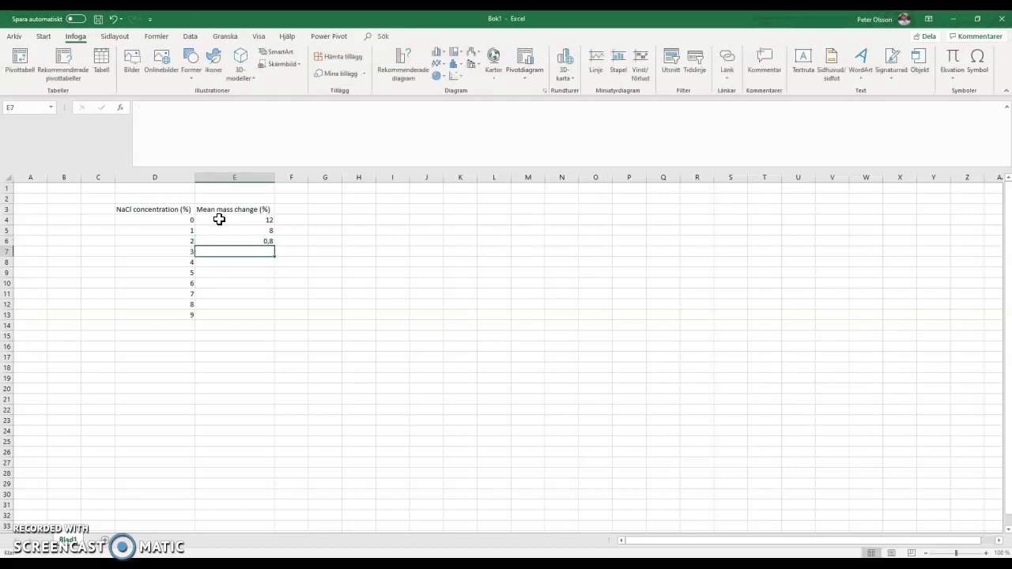
type("-")
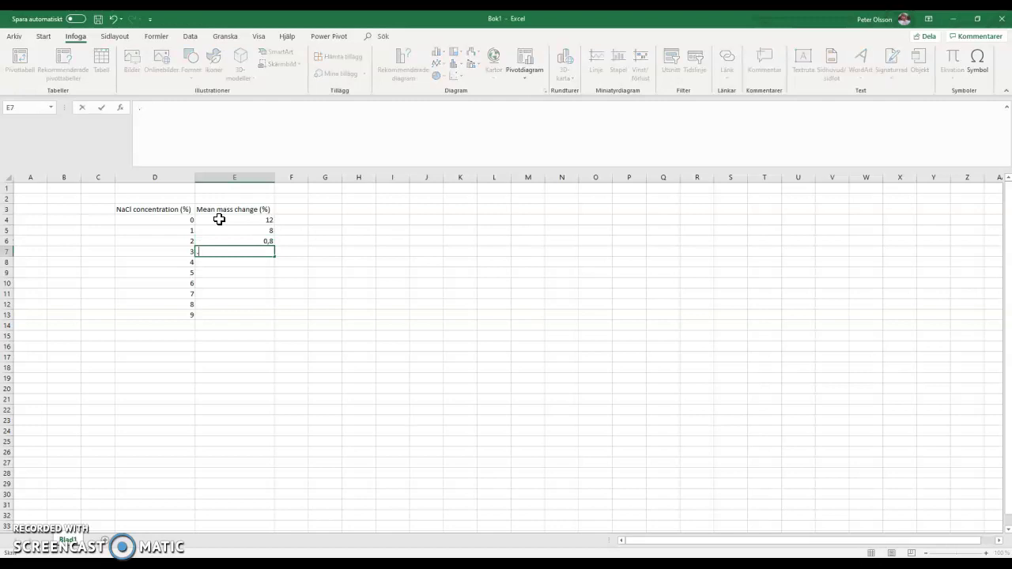
type("0,1")
key("Return")
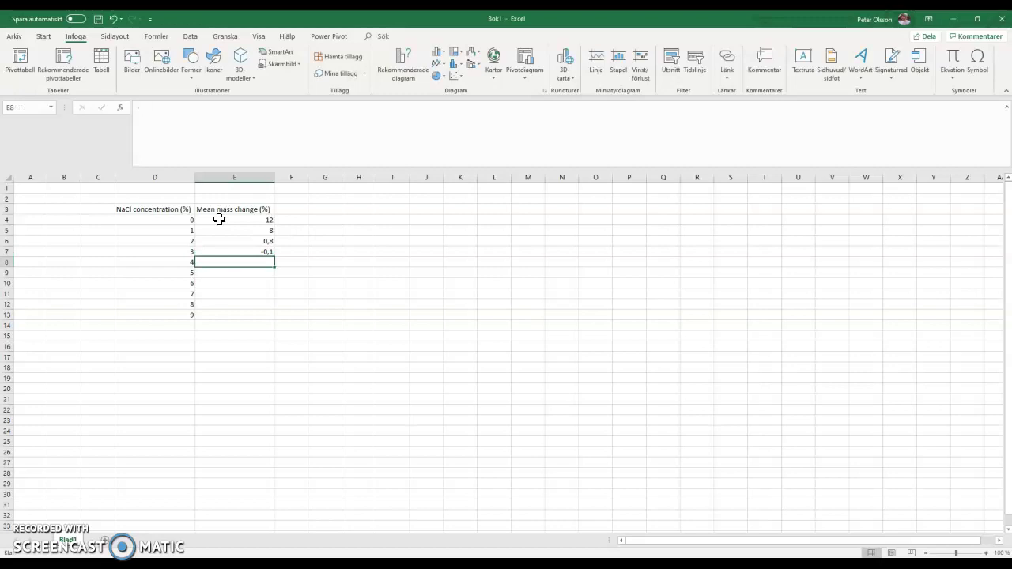
type("-4")
key("Return")
type("-")
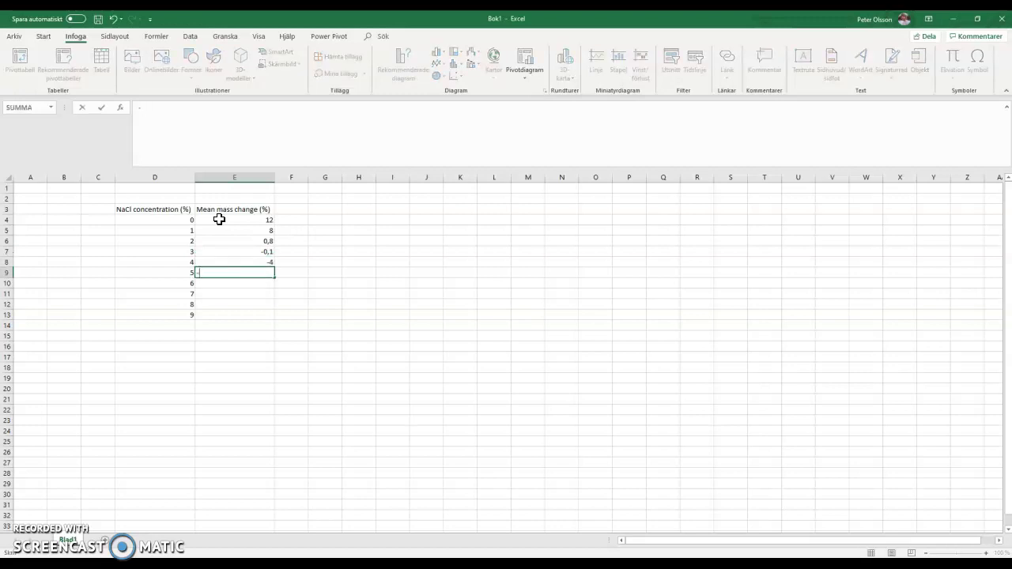
type("5")
key("Return")
type("-")
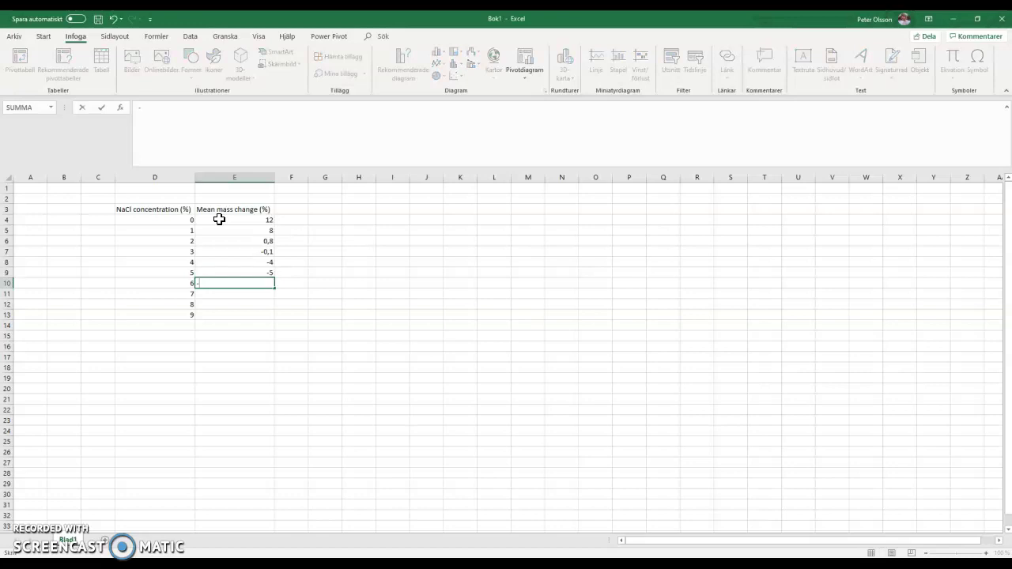
type("10")
key("Return")
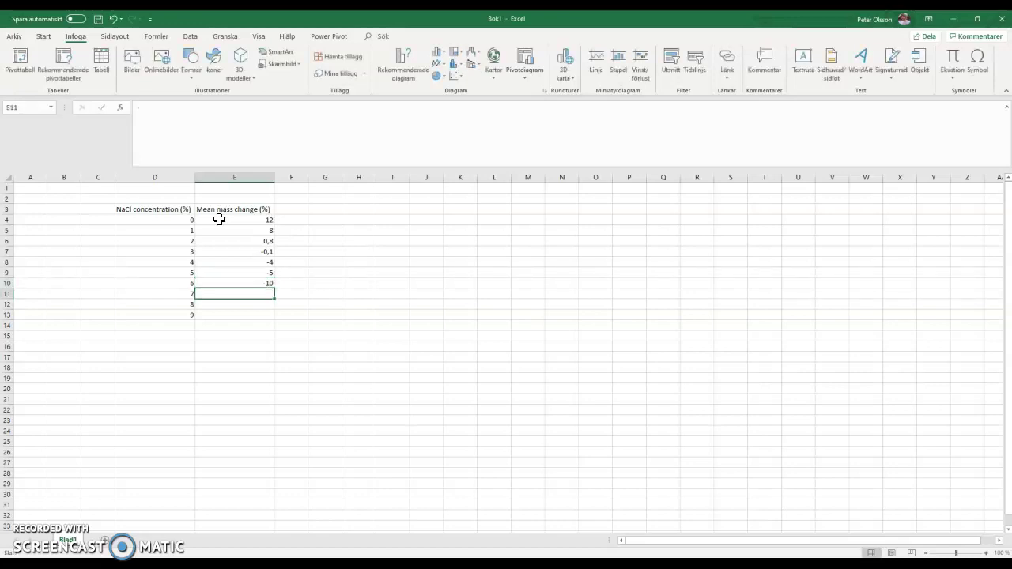
type("-15")
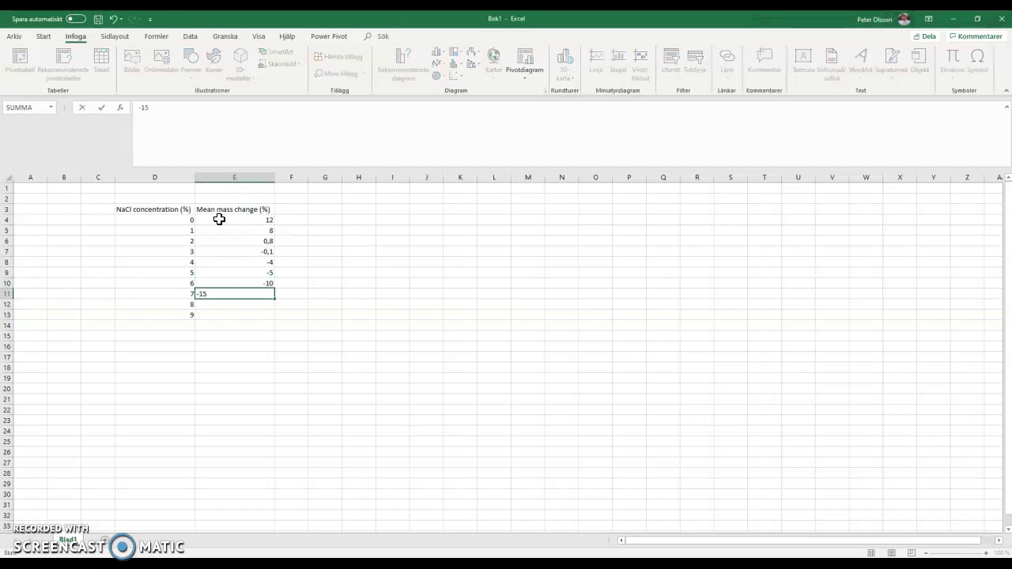
key("Return")
type("-20")
key("Return")
type("-30")
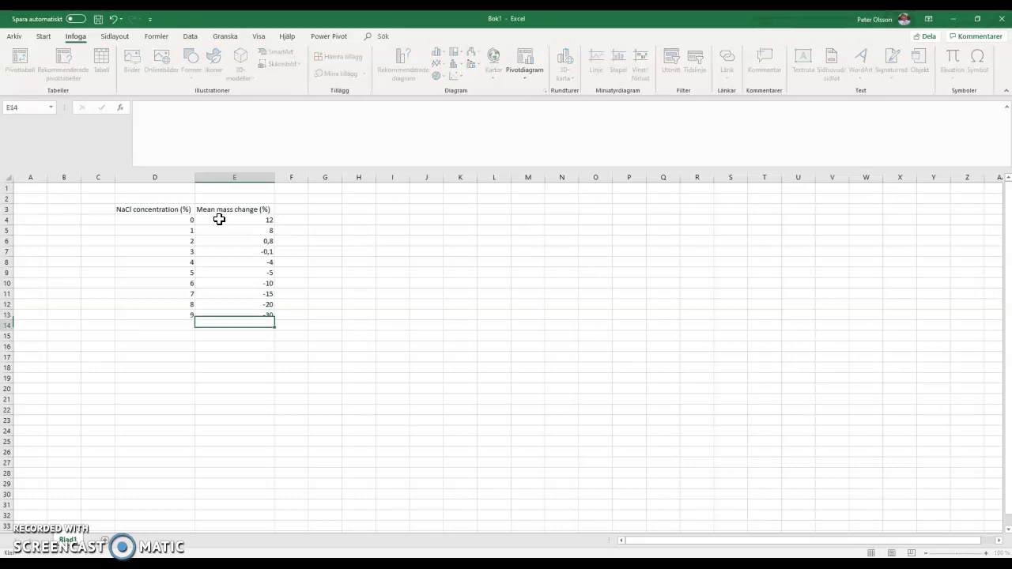
key("Return")
left_click(461, 231)
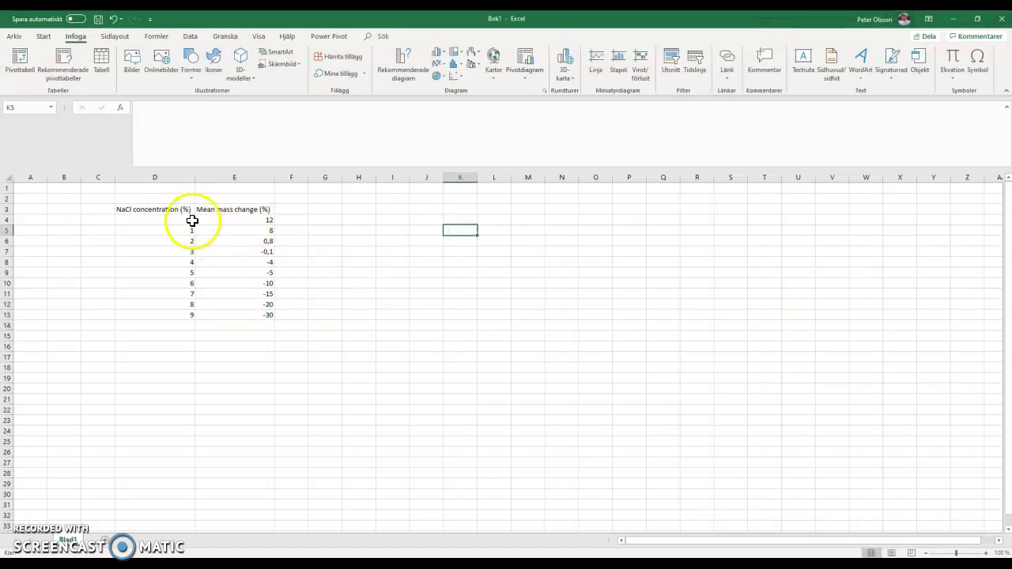
left_click_drag(187, 222, 178, 309)
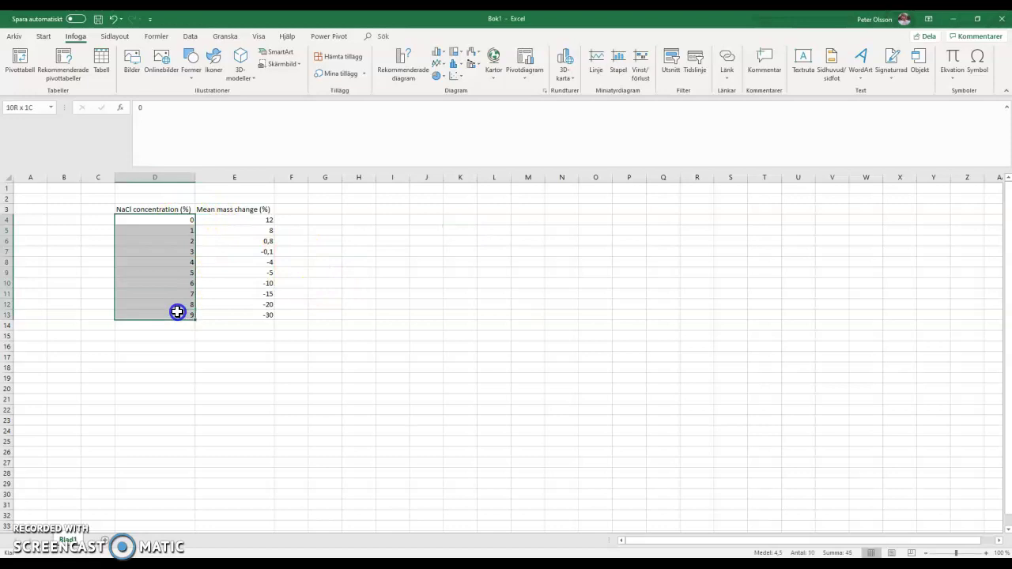
left_click(179, 220)
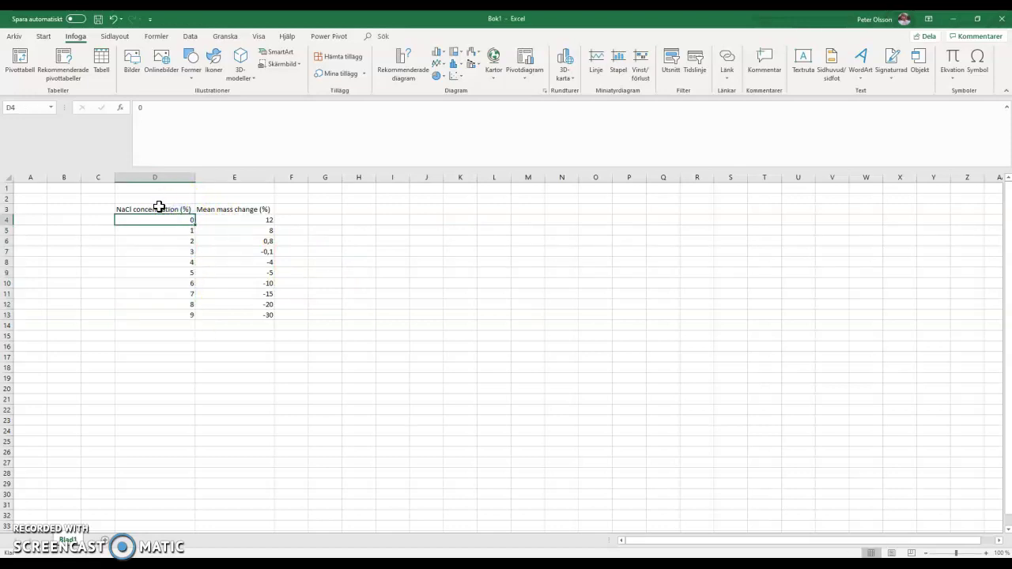
left_click_drag(160, 207, 157, 315)
left_click_drag(165, 219, 164, 310)
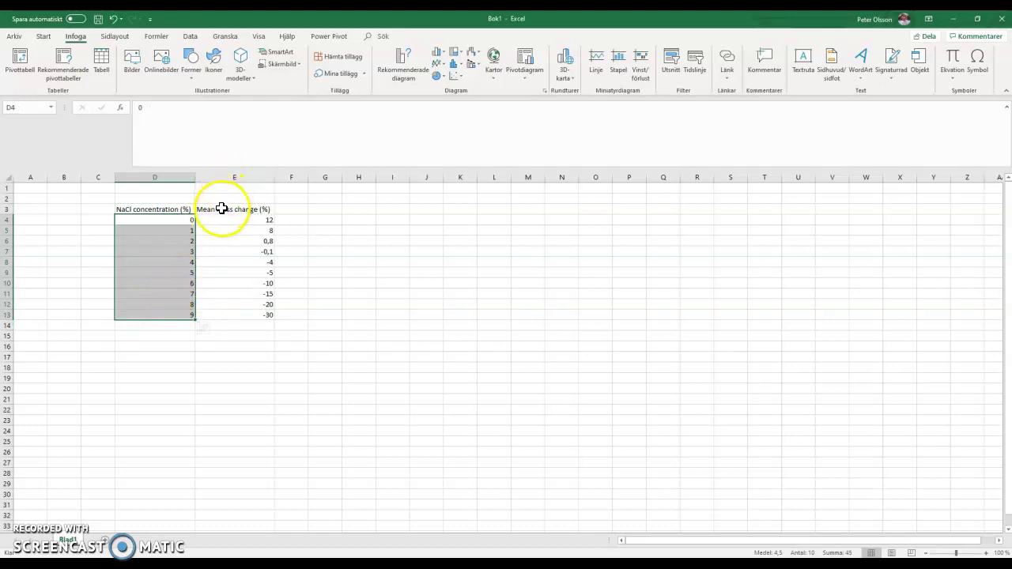
left_click(221, 209)
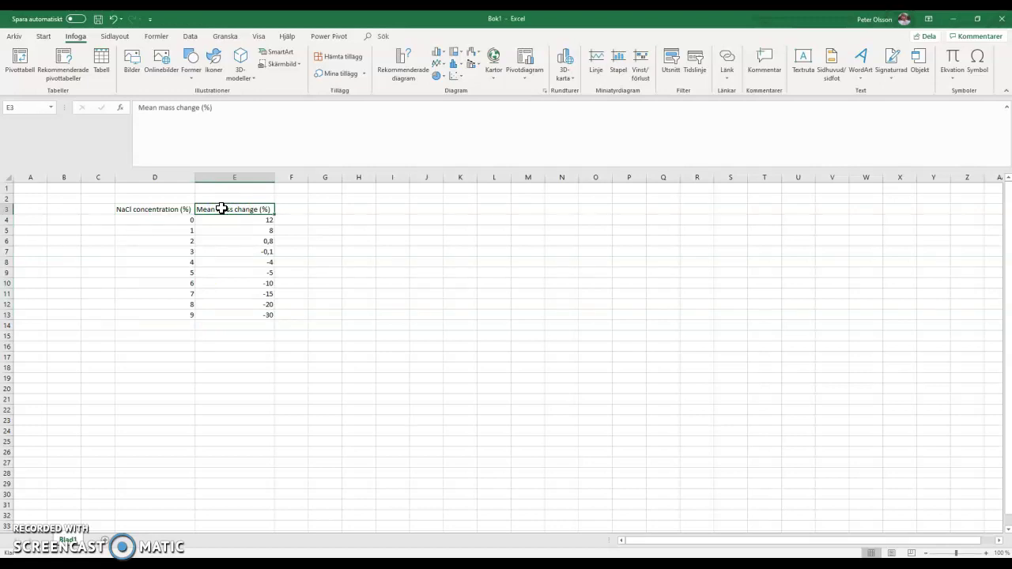
left_click_drag(253, 206, 265, 320)
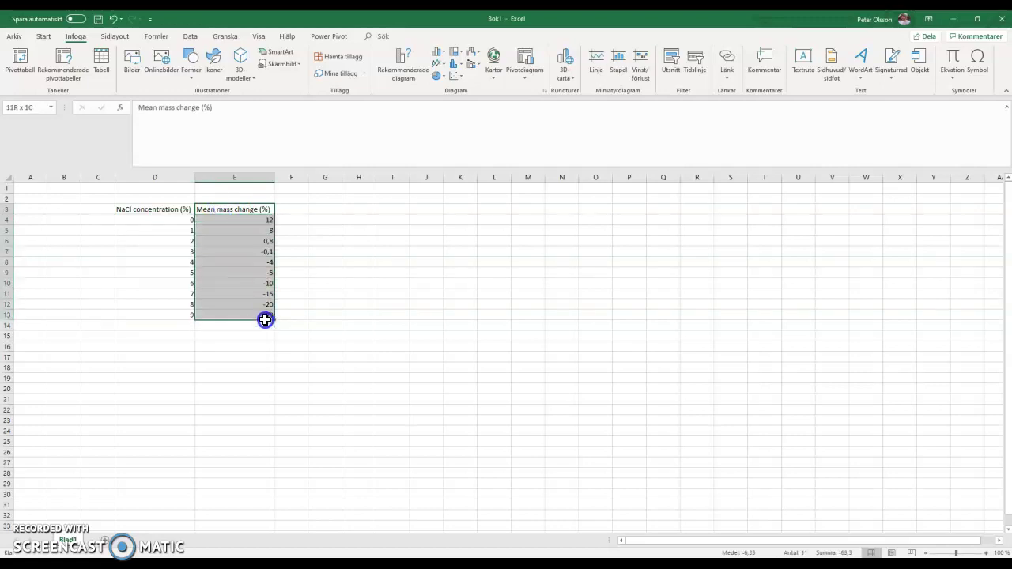
left_click(314, 283)
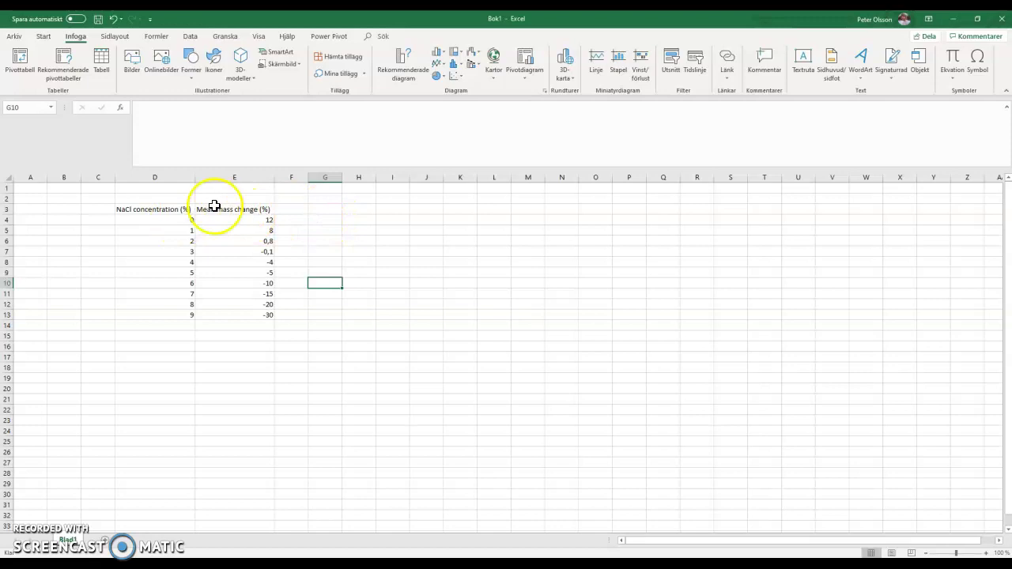
Select the whole data table D3:E13, including both column headings.
left_click_drag(170, 209, 239, 313)
left_click(144, 208)
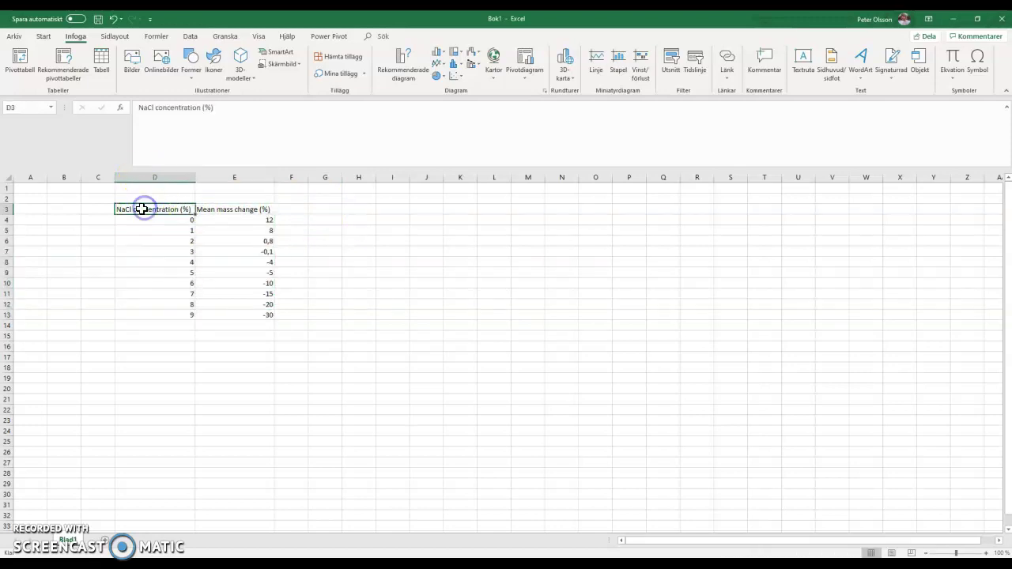
left_click_drag(141, 209, 245, 318)
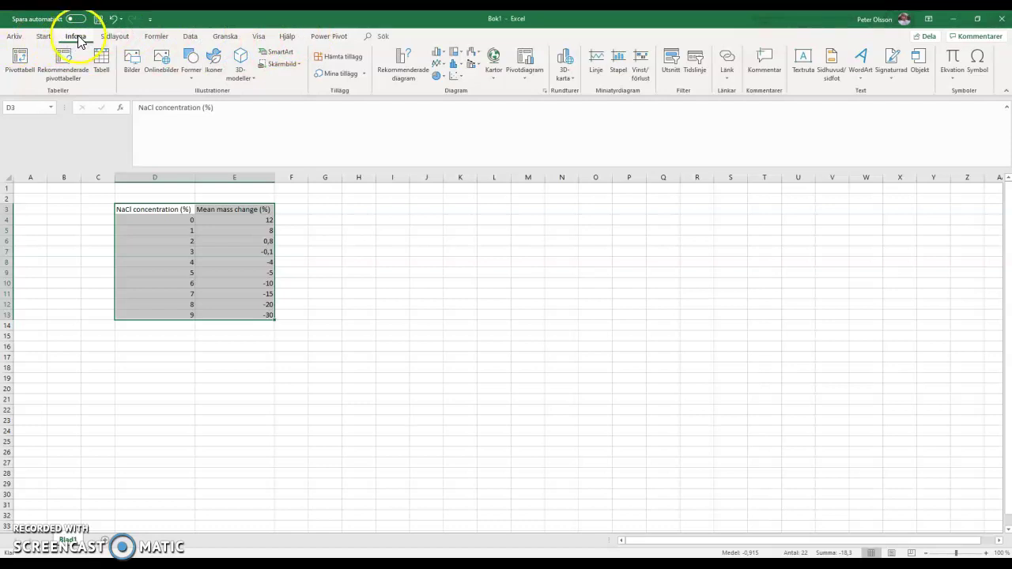
left_click(18, 38)
left_click(32, 37)
left_click(43, 35)
left_click(76, 36)
left_click(112, 37)
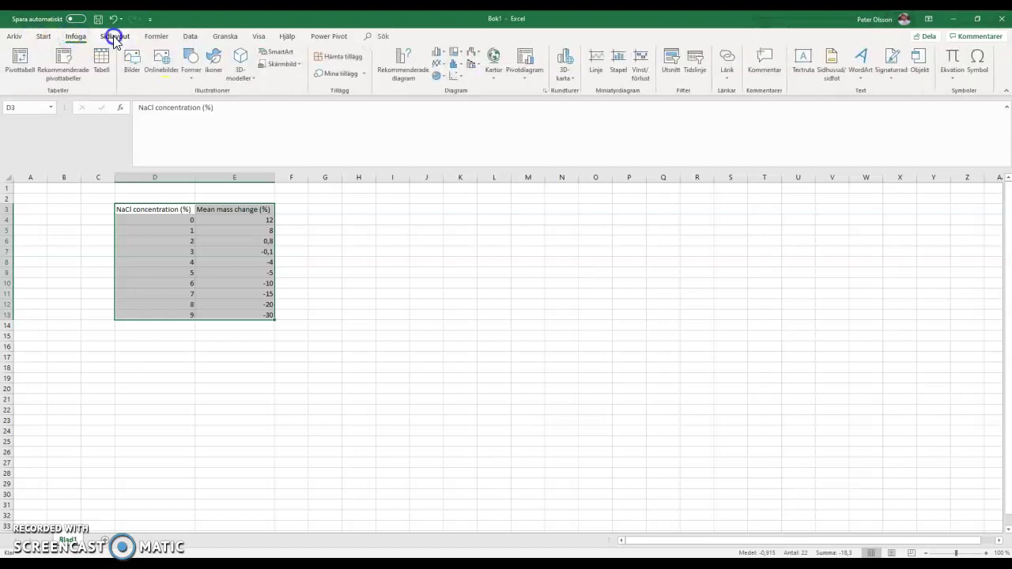
left_click(155, 37)
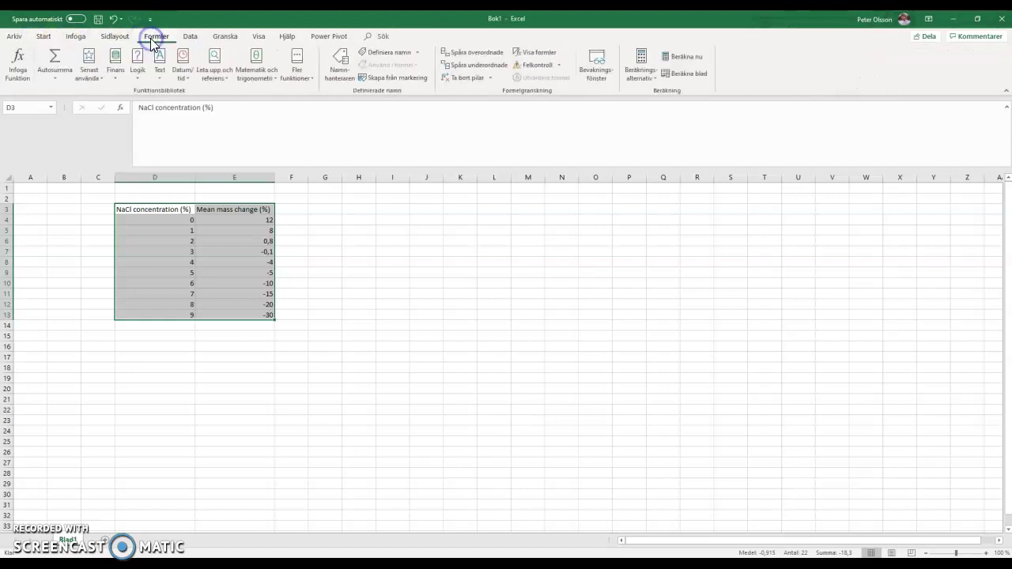
left_click(188, 38)
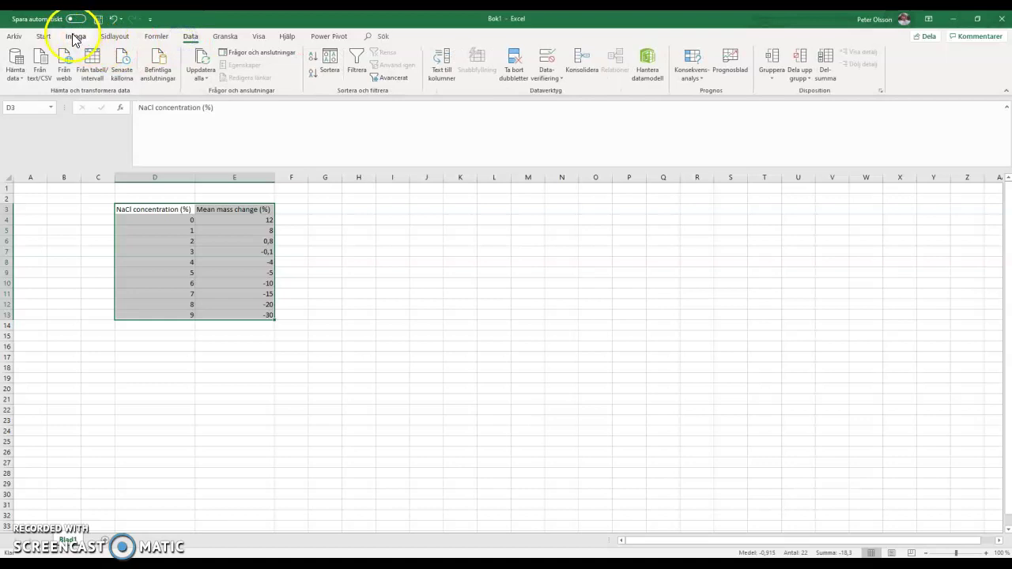
Preview the recommended chart types for the selected data, including clustered column, bar, scatter and line, without inserting one.
left_click(75, 37)
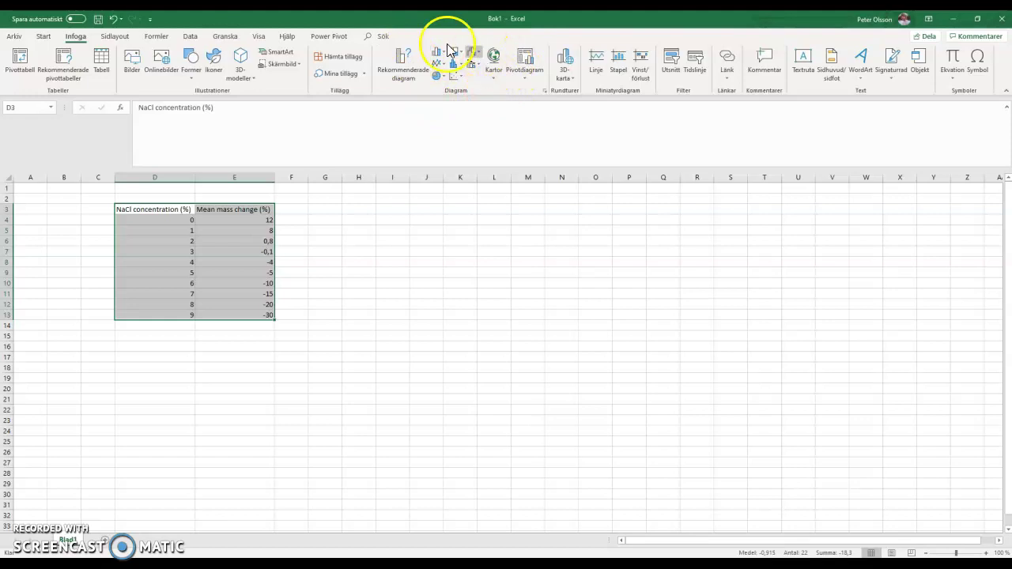
left_click(415, 71)
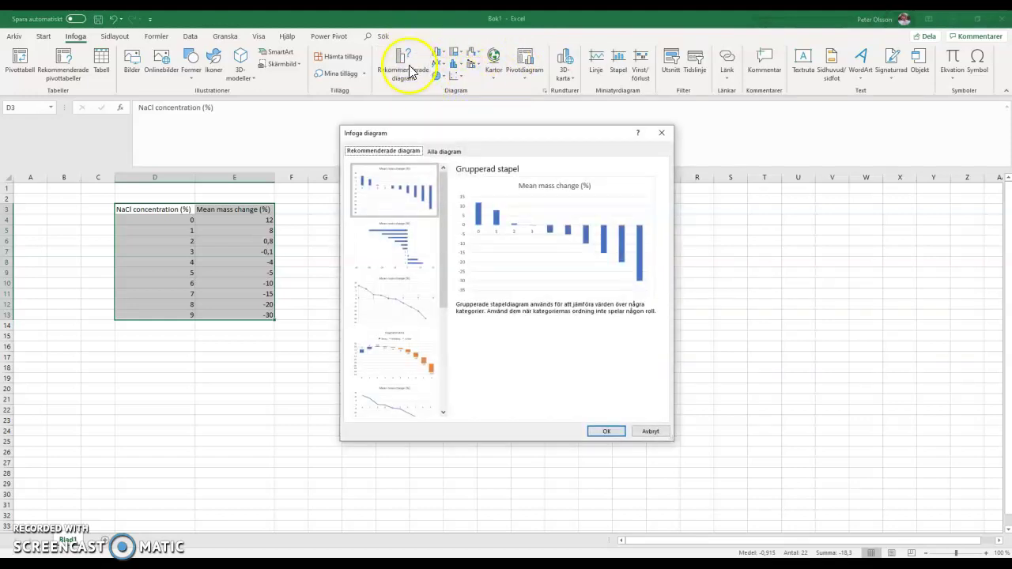
left_click(429, 133)
left_click_drag(430, 133, 429, 120)
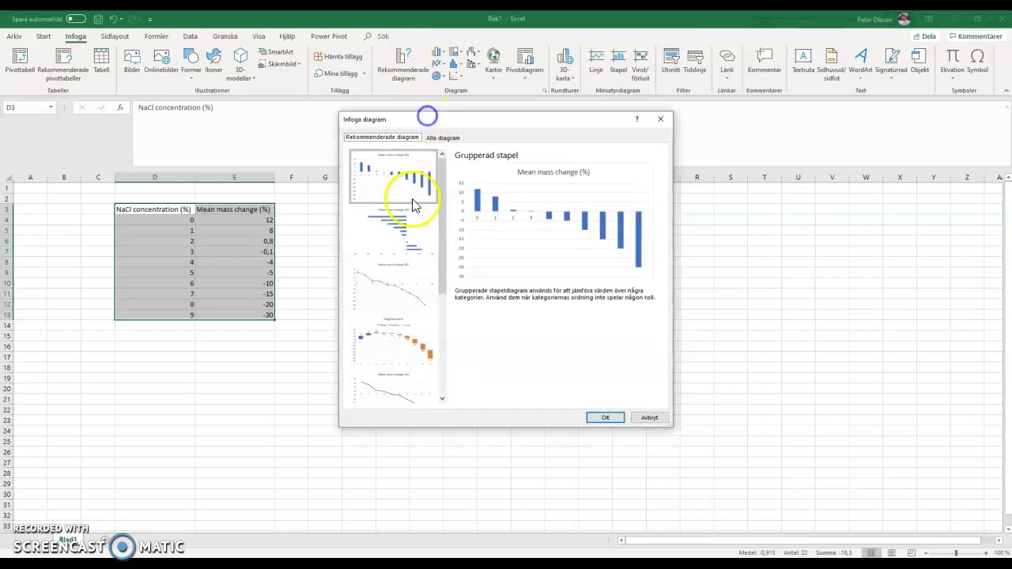
left_click(378, 234)
left_click(401, 285)
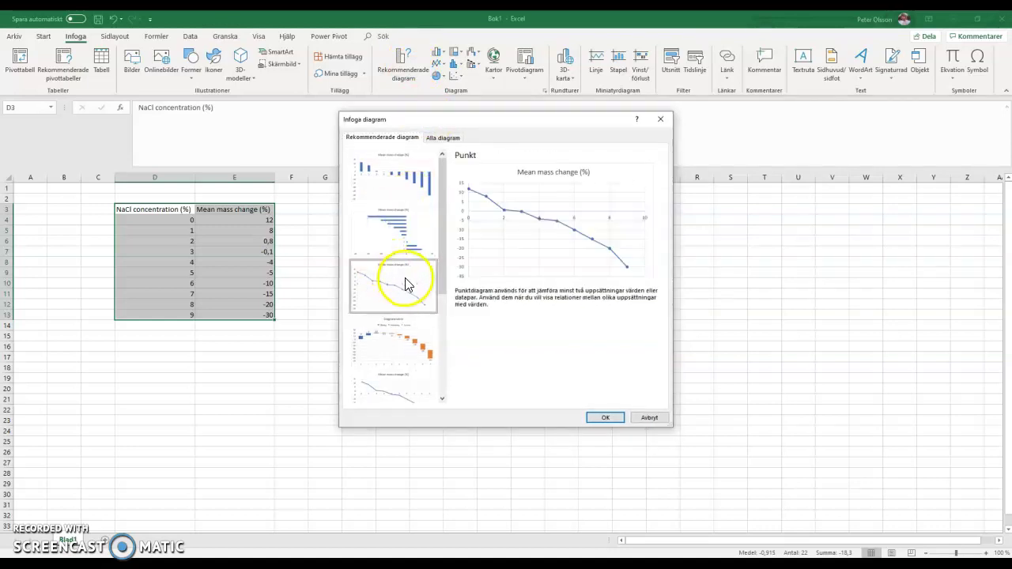
key("Down")
key("Down")
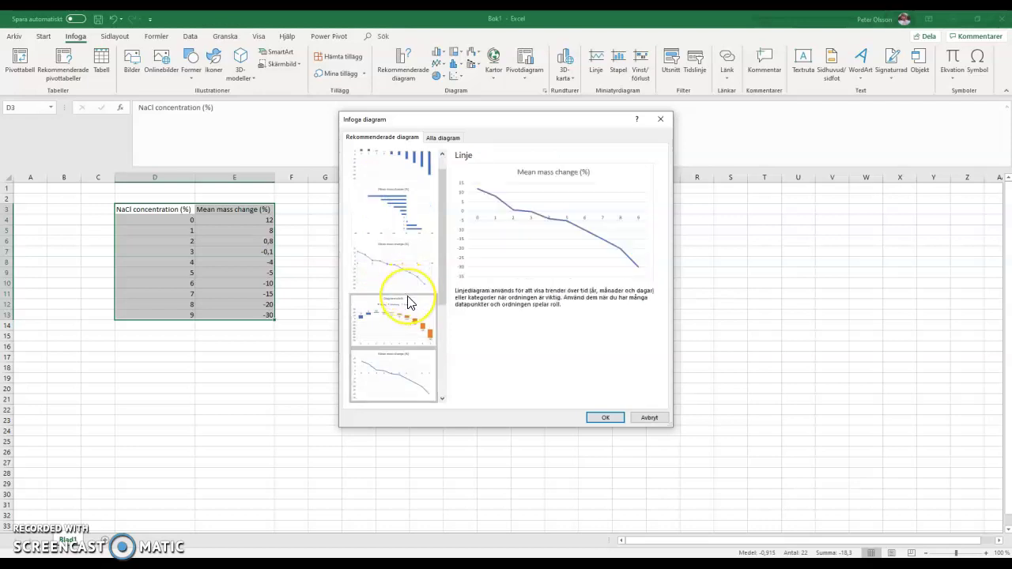
key("Down")
key("Up")
key("Up")
key("Down")
key("Up")
key("Up")
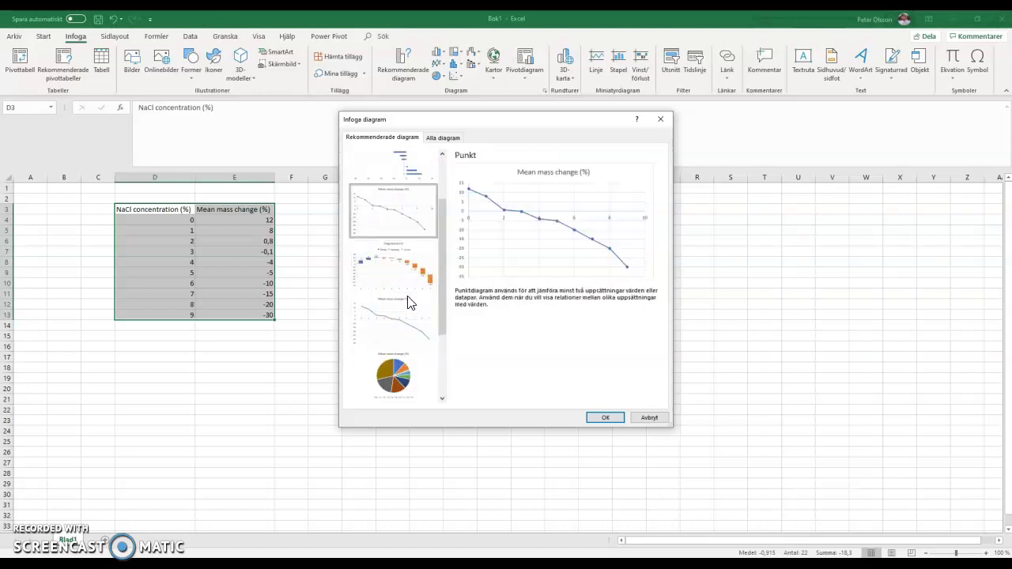
key("Up")
left_click(491, 331)
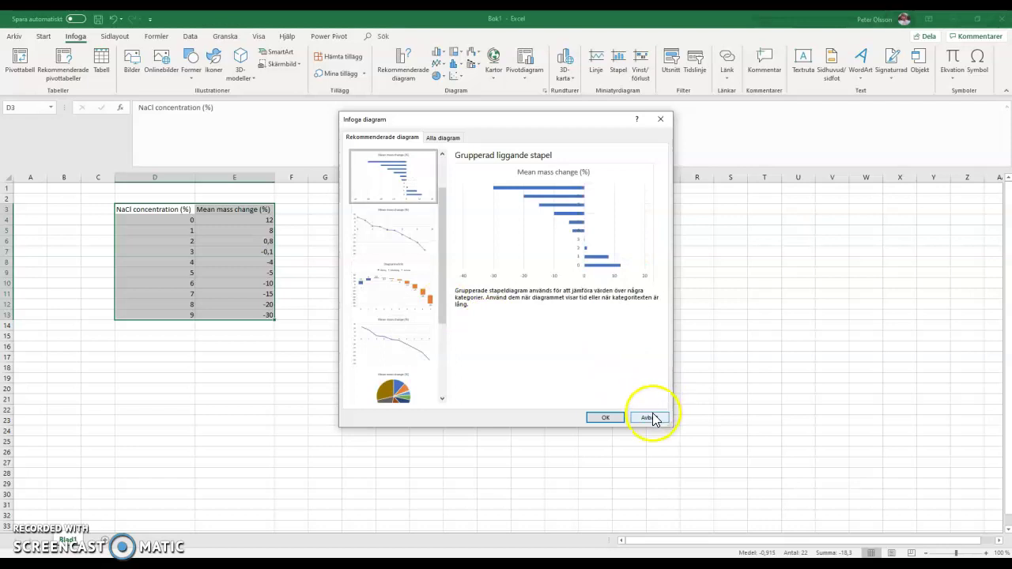
left_click(653, 420)
Insert a markers-only scatter chart of the selected data and delete its chart title.
left_click(460, 79)
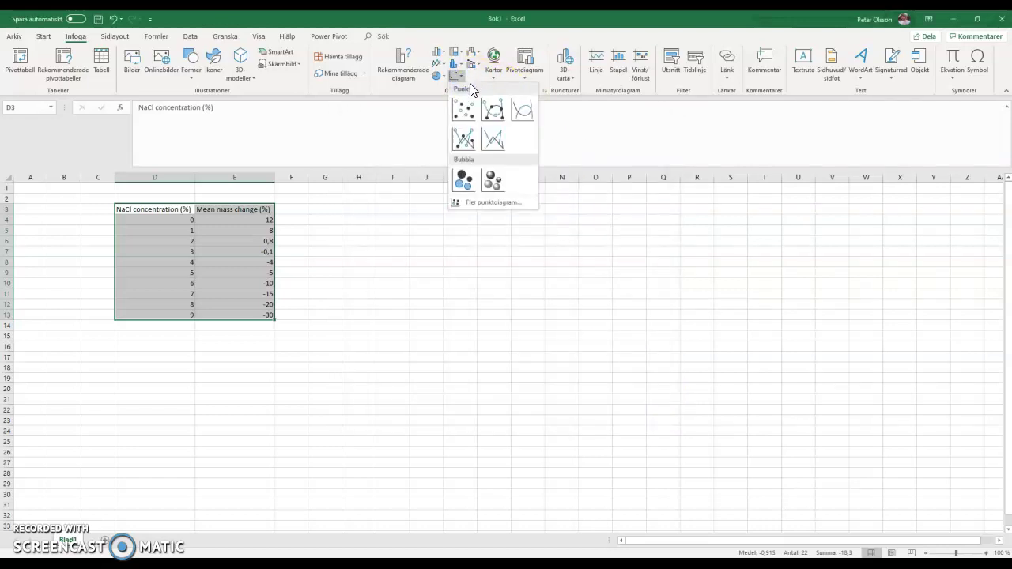
left_click(472, 106)
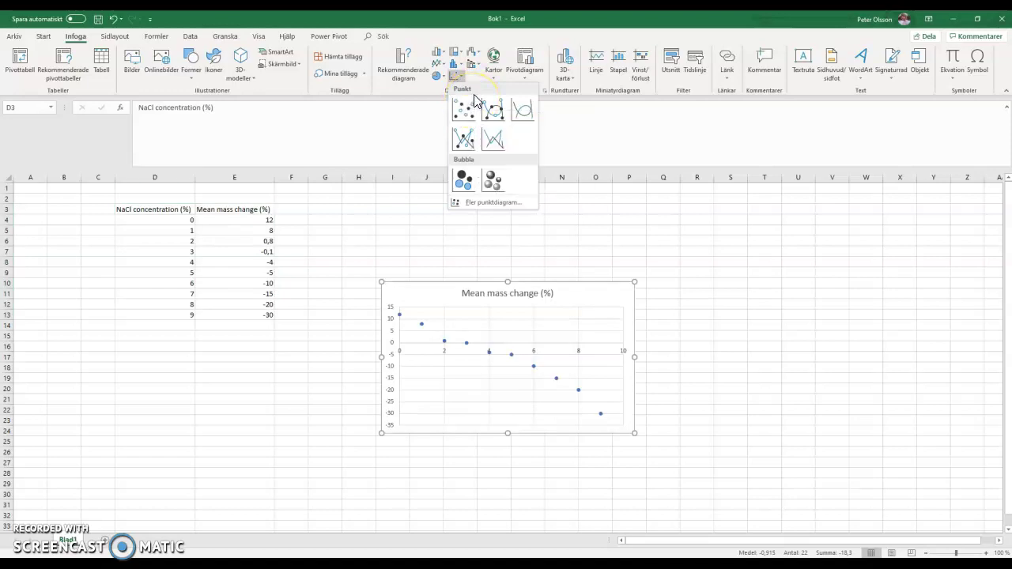
left_click(472, 107)
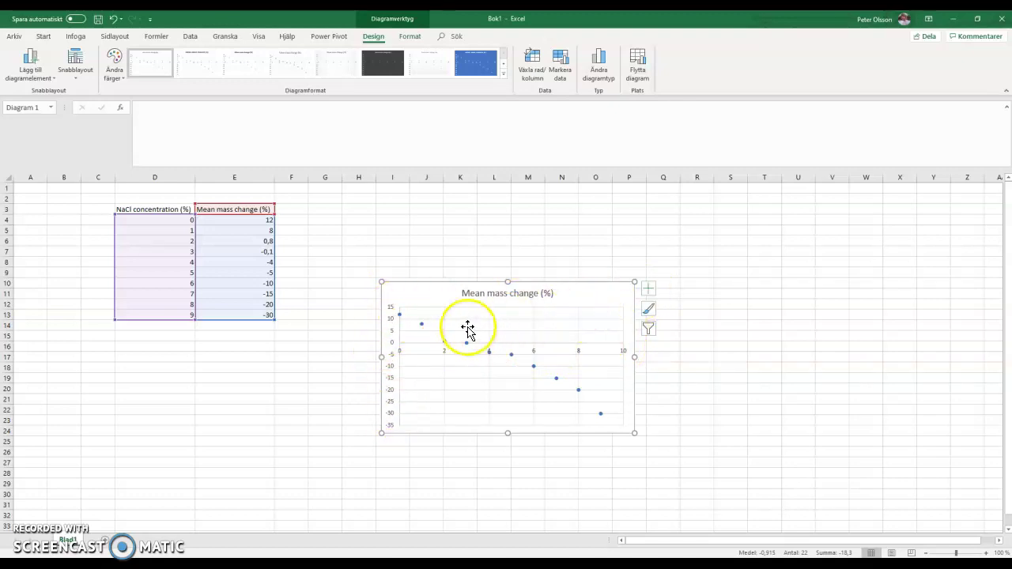
left_click(493, 291)
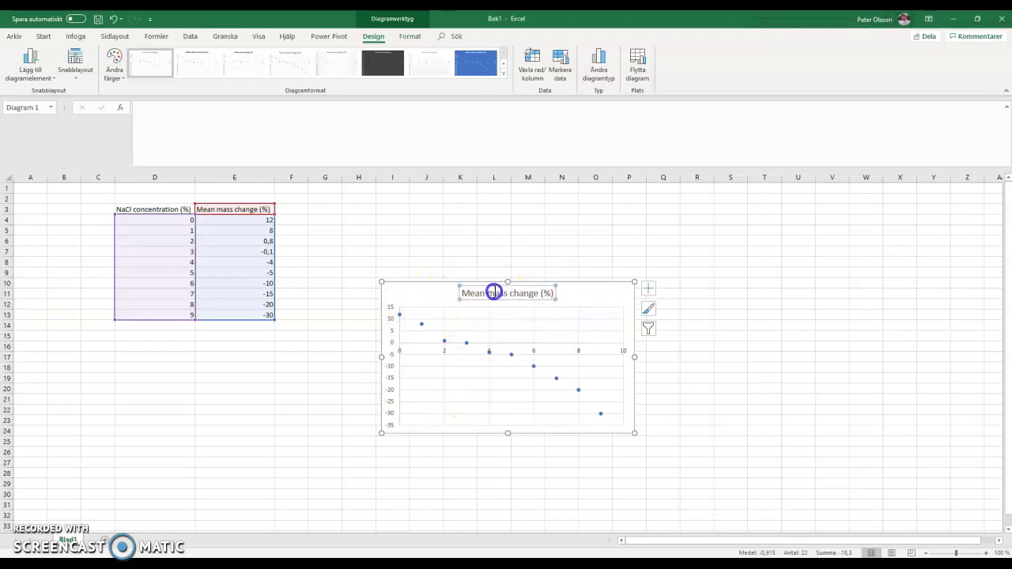
key("Delete")
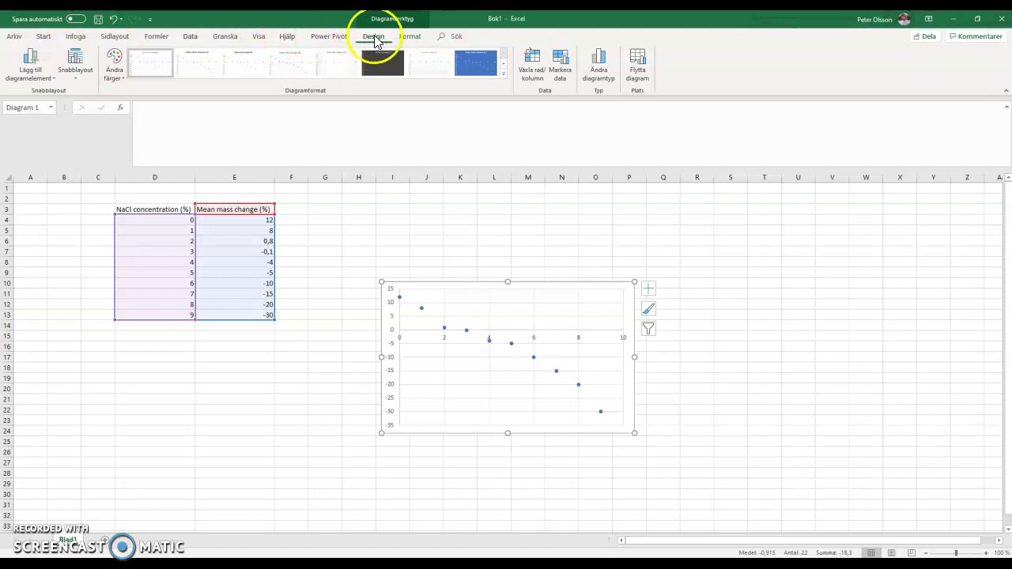
Add a primary horizontal and a primary vertical axis title to the scatter chart.
left_click(32, 67)
left_click(33, 104)
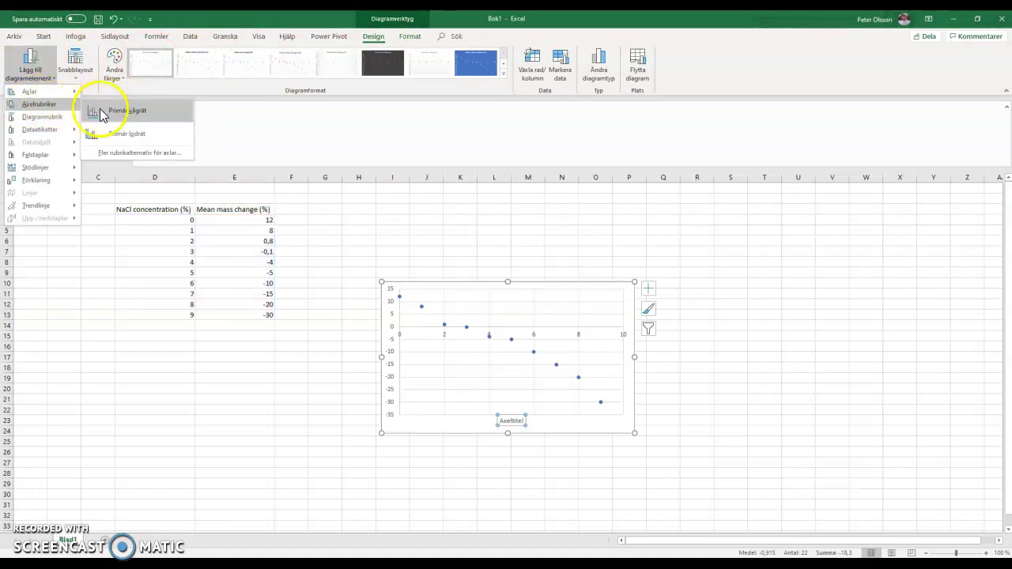
left_click(102, 113)
left_click(31, 68)
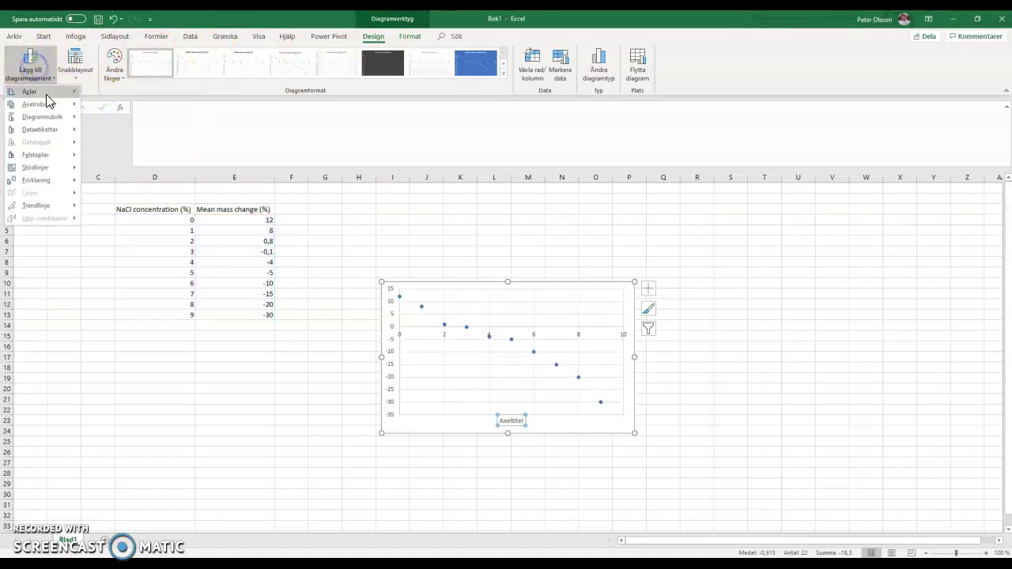
mouse_move(39, 104)
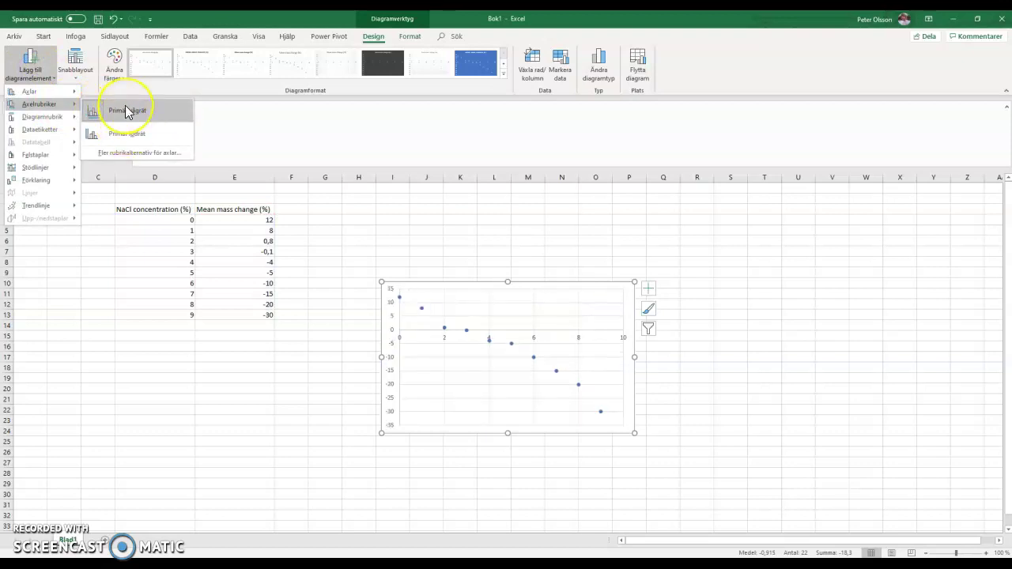
left_click(137, 133)
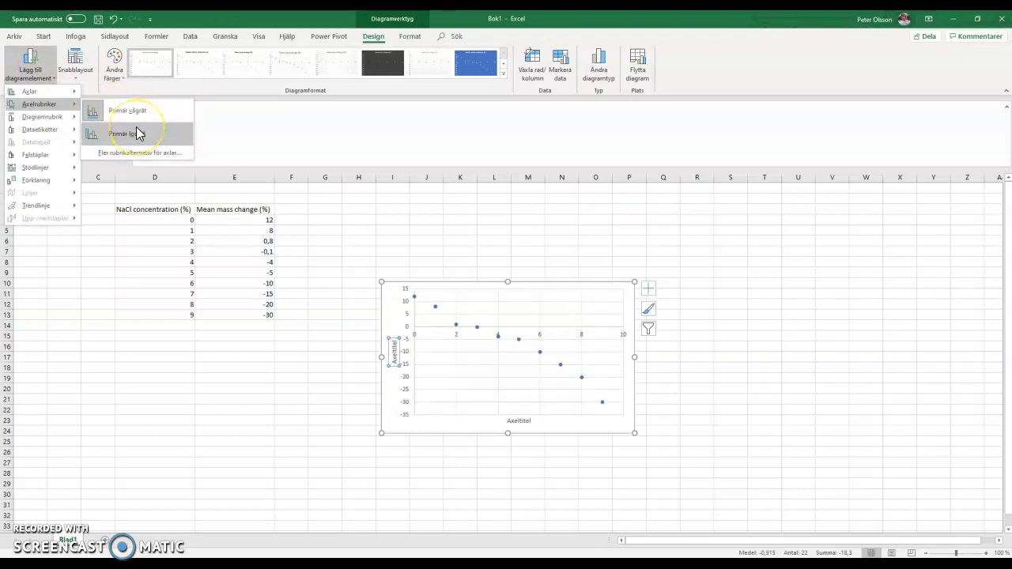
Title the vertical axis "Mean mass change (%)" and the horizontal axis "Salt concentration (%)".
double_click(395, 351)
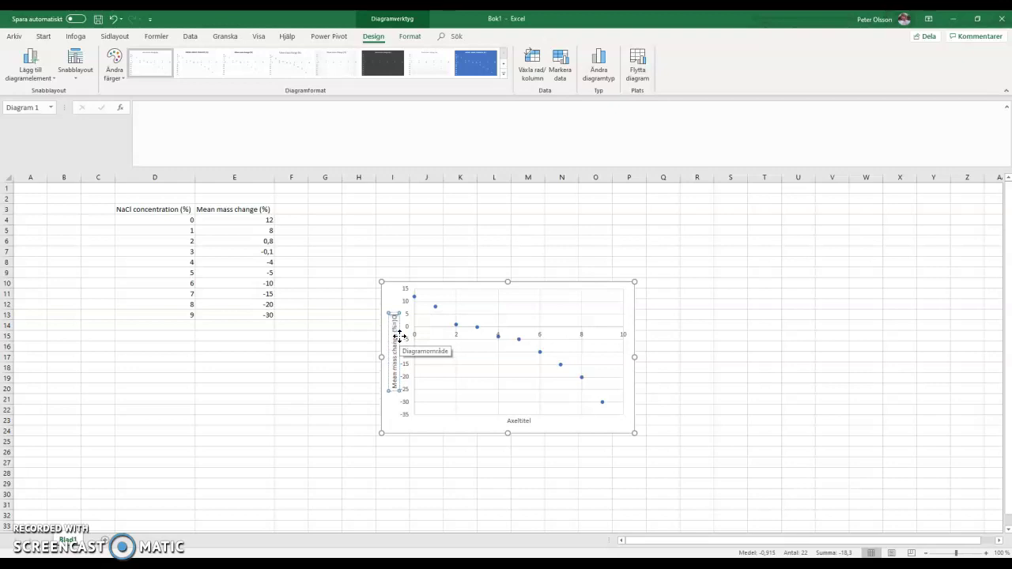
double_click(520, 421)
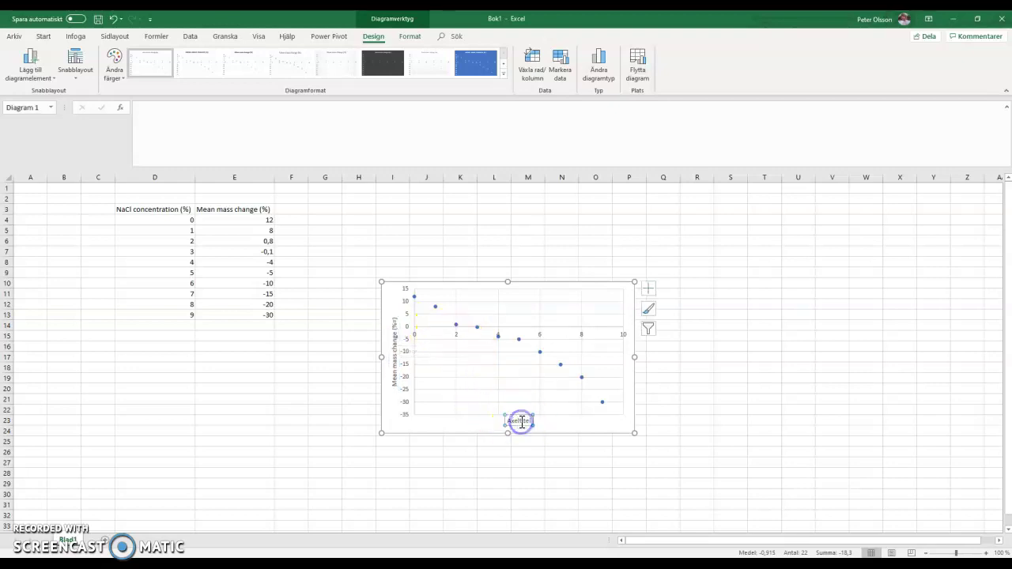
double_click(526, 422)
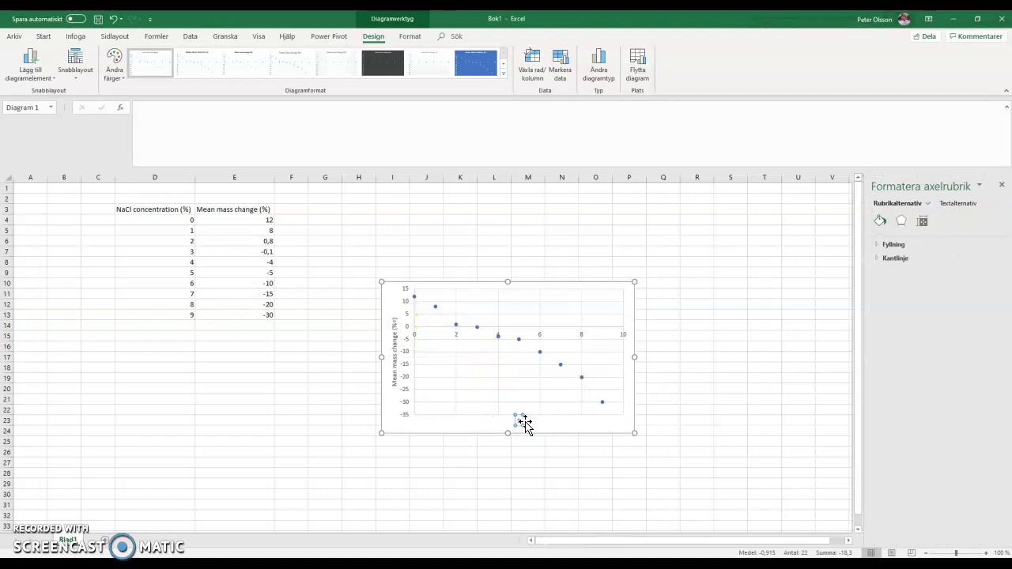
type("Salt concentration (%")
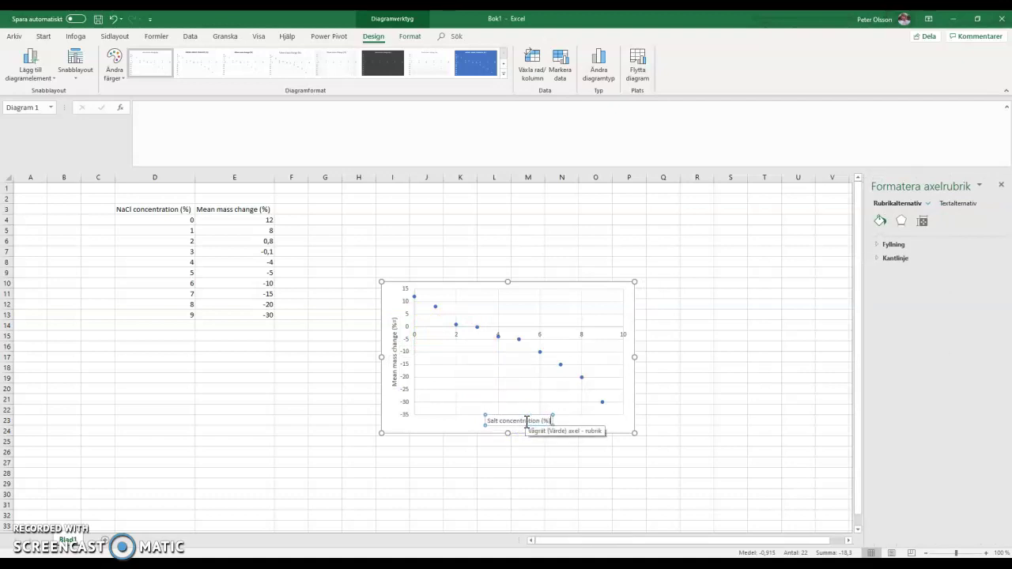
left_click(678, 350)
Delete the horizontal and vertical gridlines from the scatter chart's plot area.
left_click(511, 388)
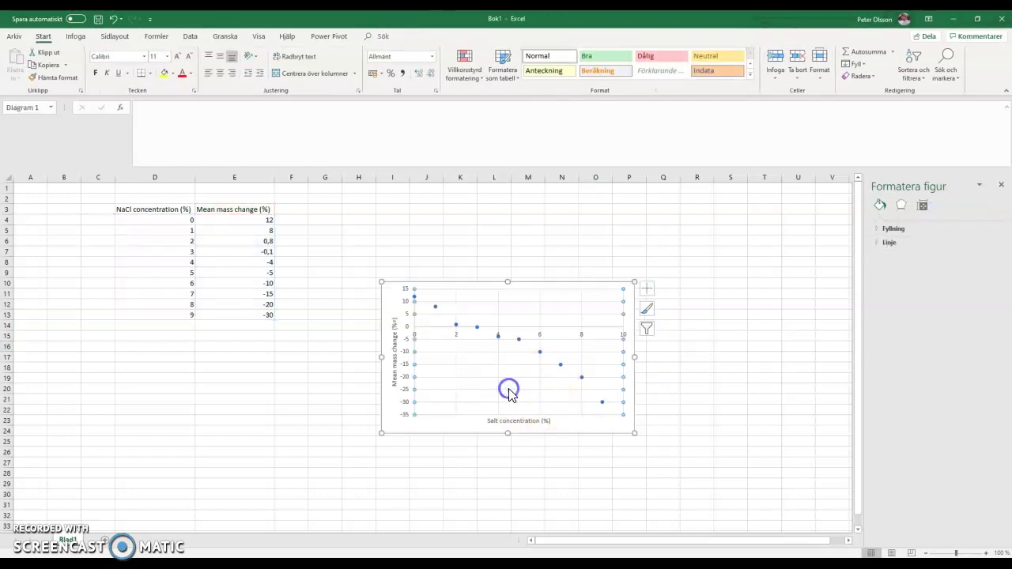
left_click(519, 365)
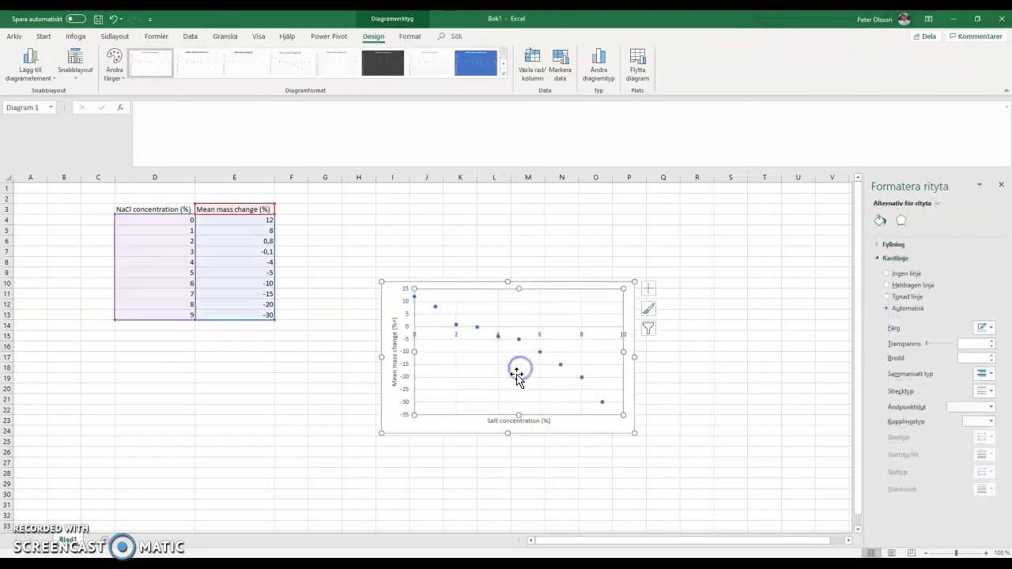
left_click(516, 380)
left_click(492, 291)
left_click(499, 306)
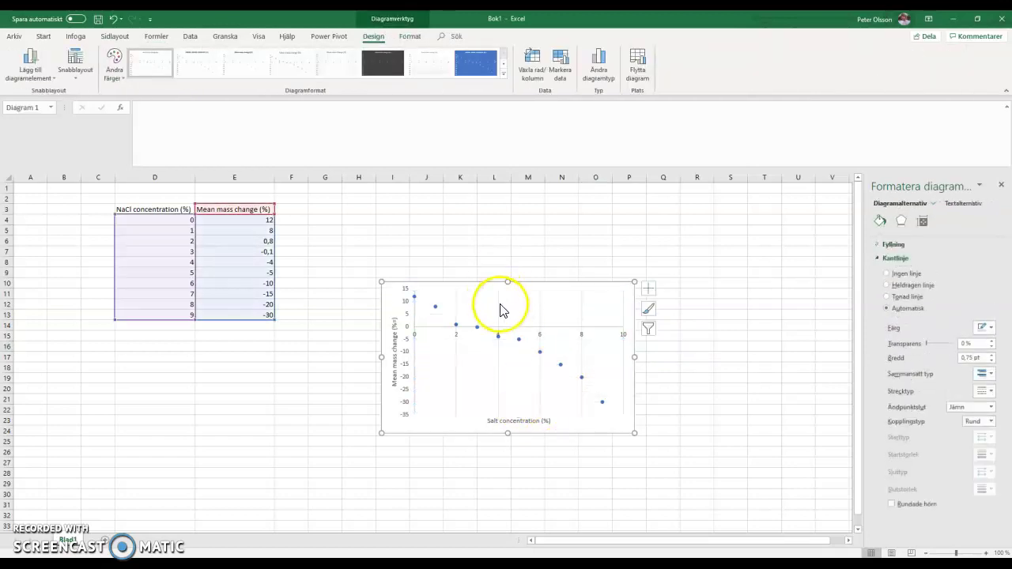
left_click(575, 218)
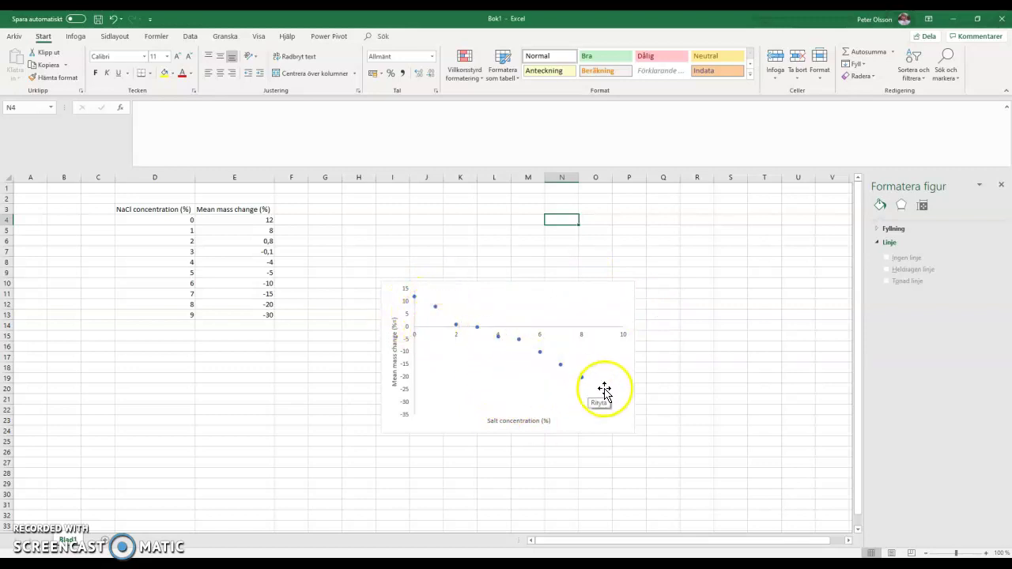
Add a linear trendline to the mean mass change series in the scatter chart.
left_click(460, 356)
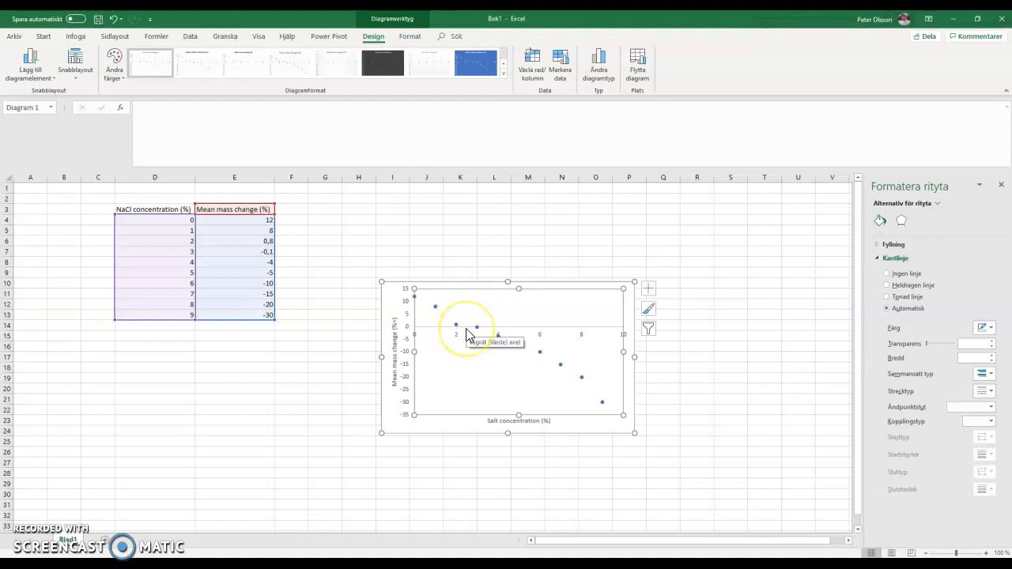
left_click(649, 293)
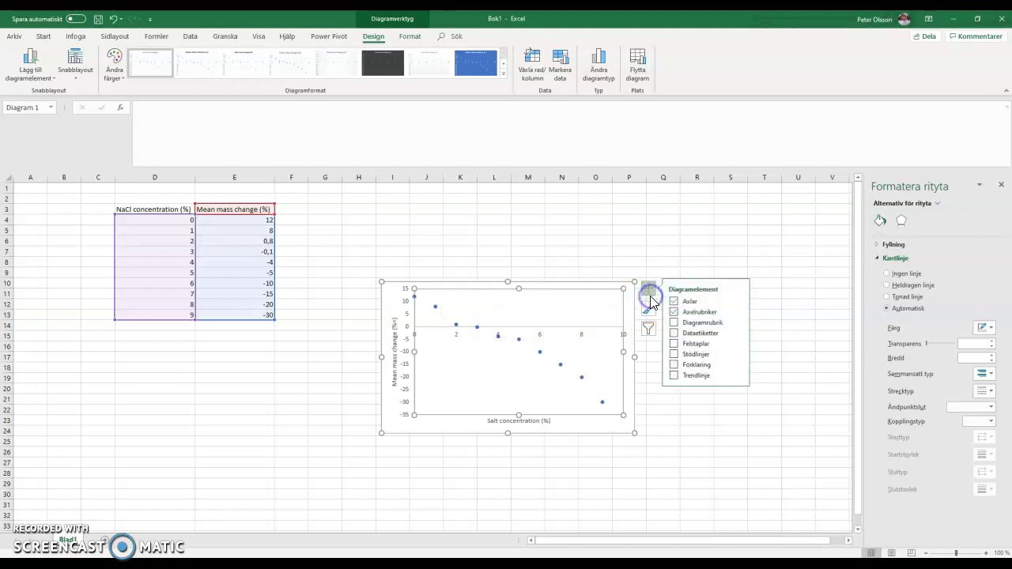
left_click(674, 375)
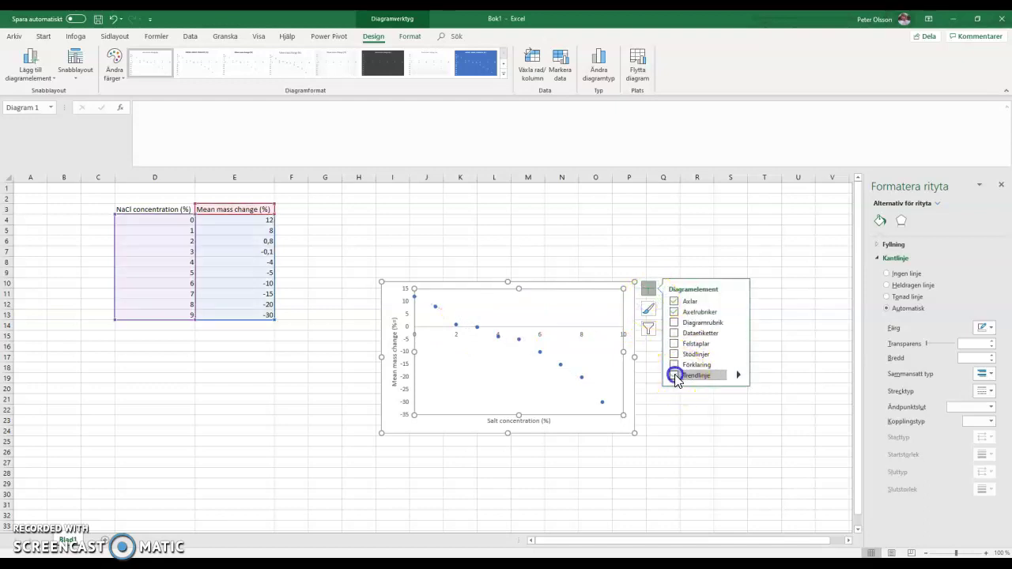
left_click(739, 376)
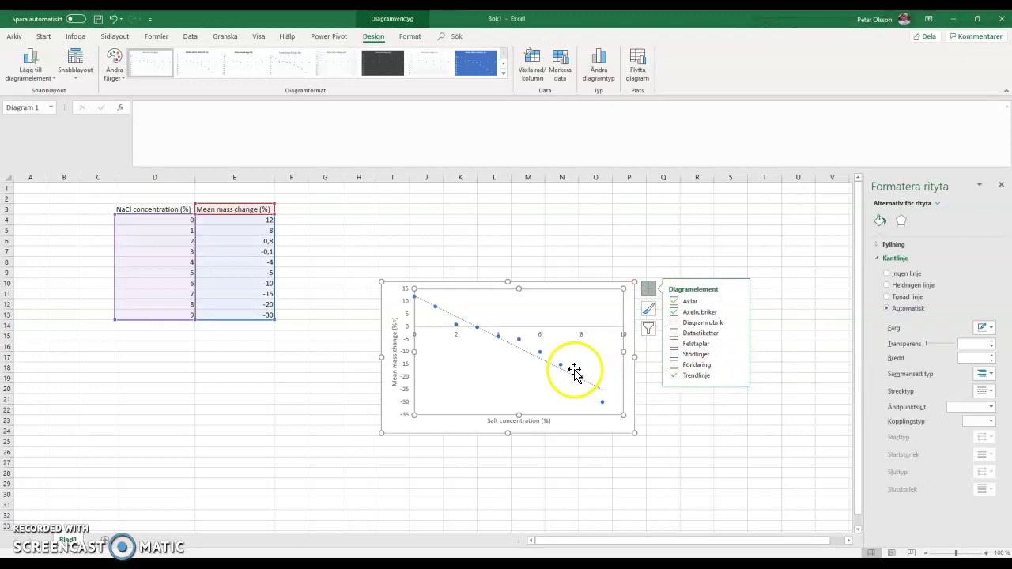
left_click(554, 358)
left_click(598, 227)
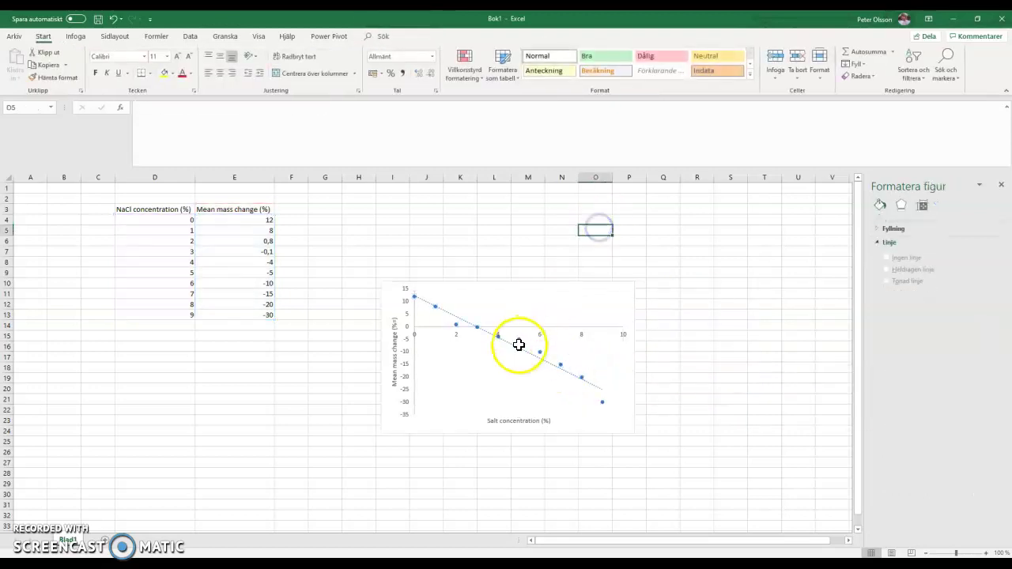
left_click(615, 312)
left_click(651, 289)
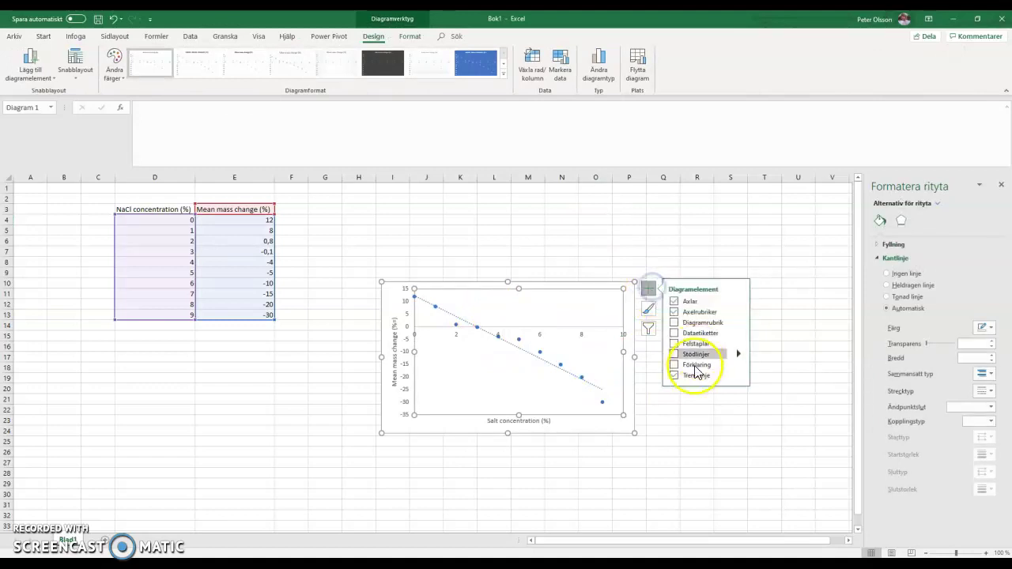
left_click(605, 235)
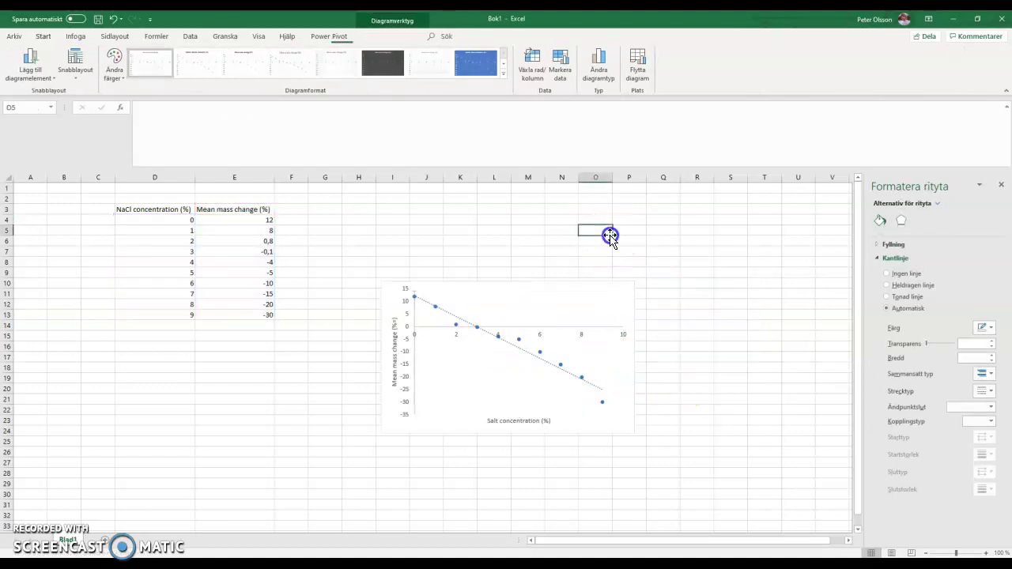
Select the linear trendline in the scatter chart and open its formatting options.
left_click(461, 320)
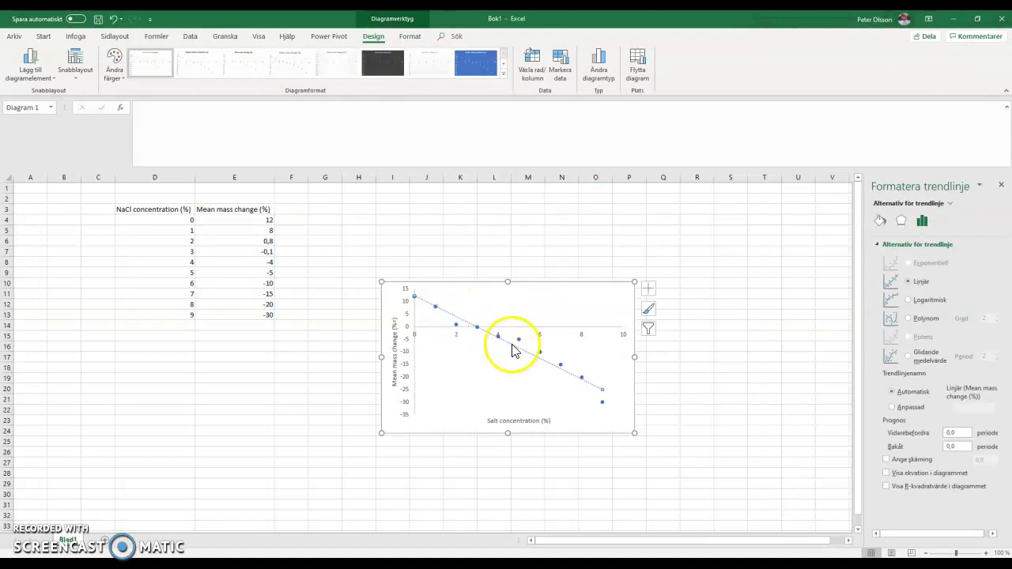
left_click(561, 251)
left_click(457, 320)
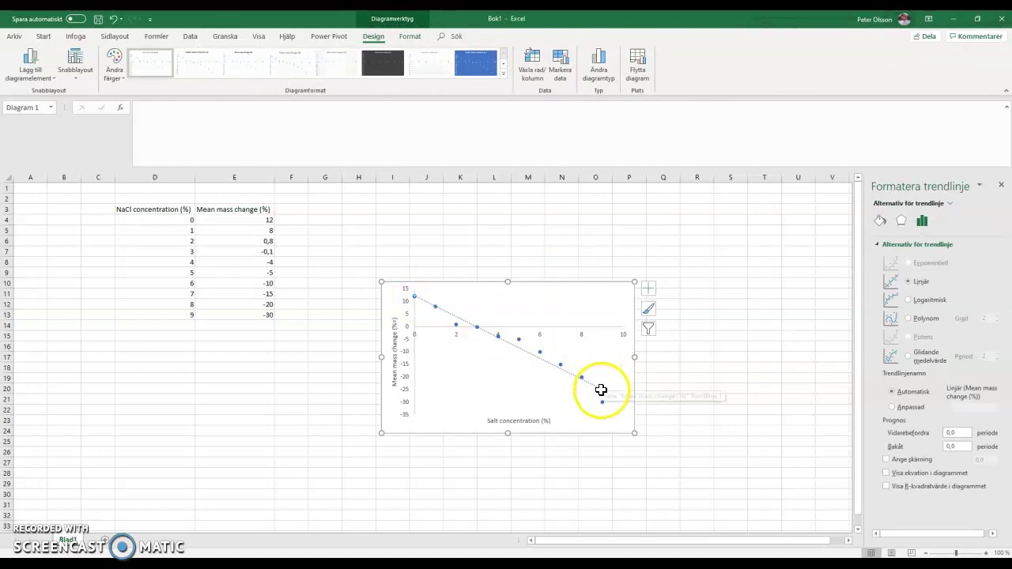
right_click(525, 356)
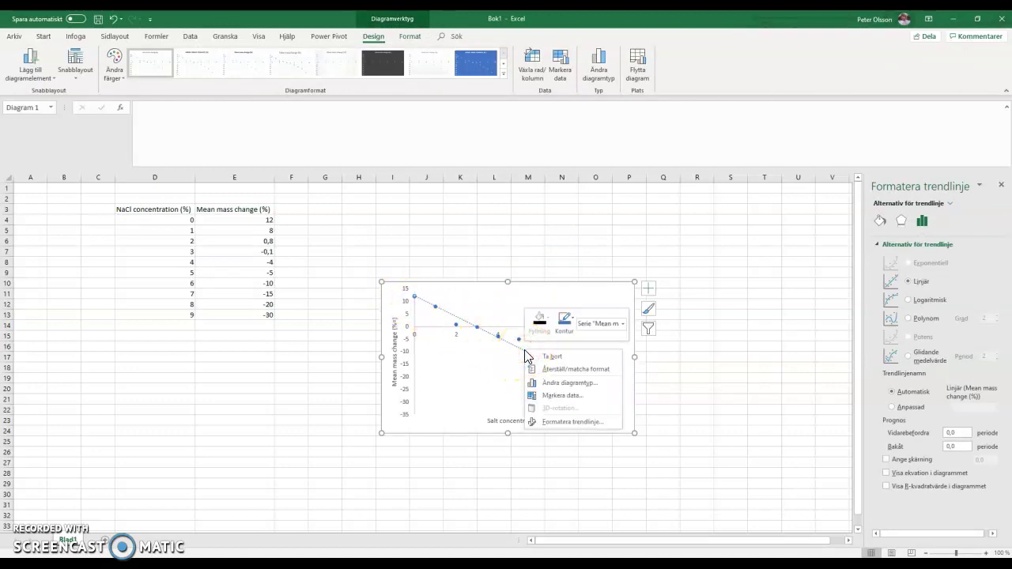
left_click(563, 421)
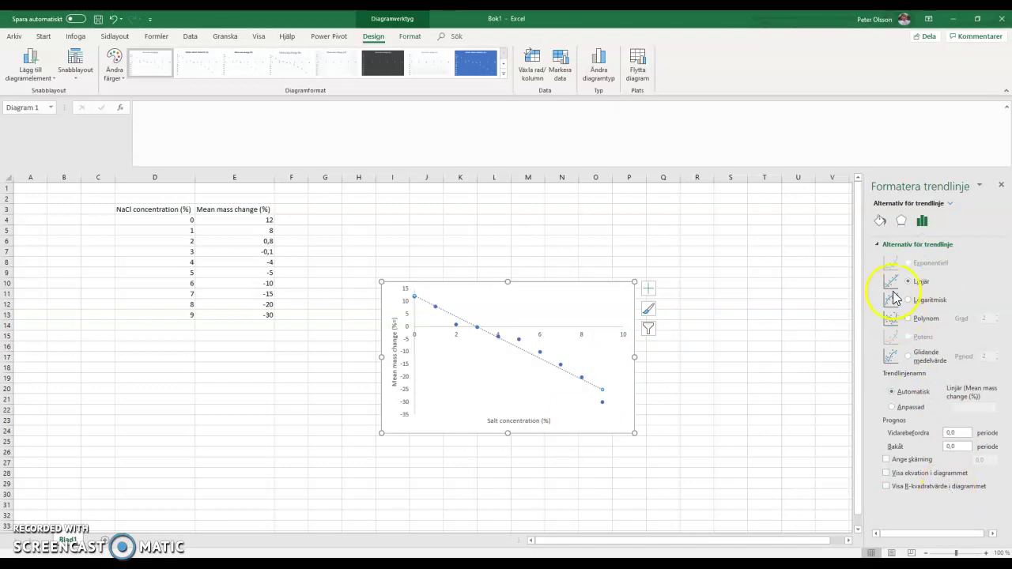
Try the logarithmic type for the mean mass change trendline.
left_click(882, 222)
left_click(902, 221)
left_click(922, 222)
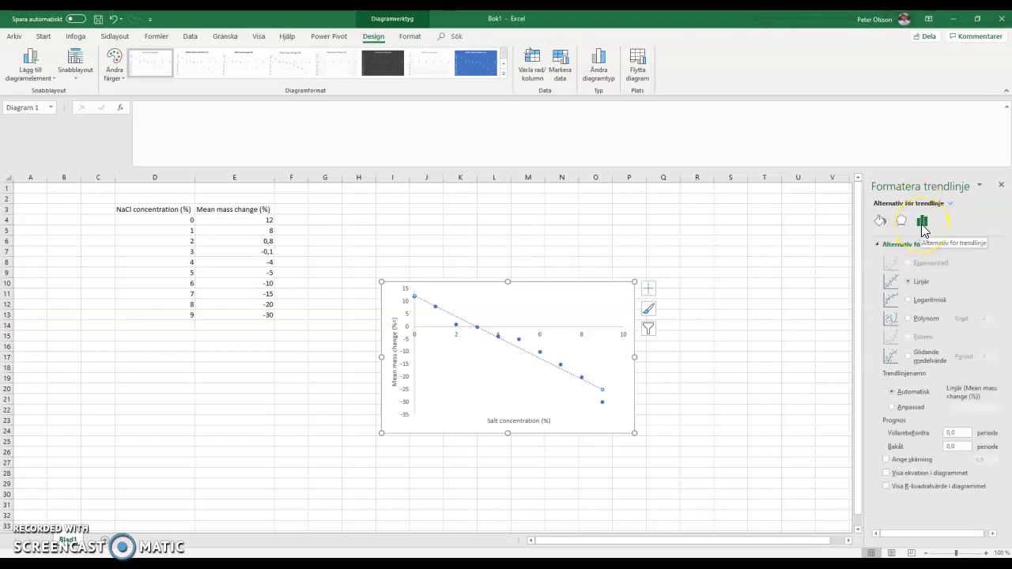
left_click(922, 301)
left_click(531, 317)
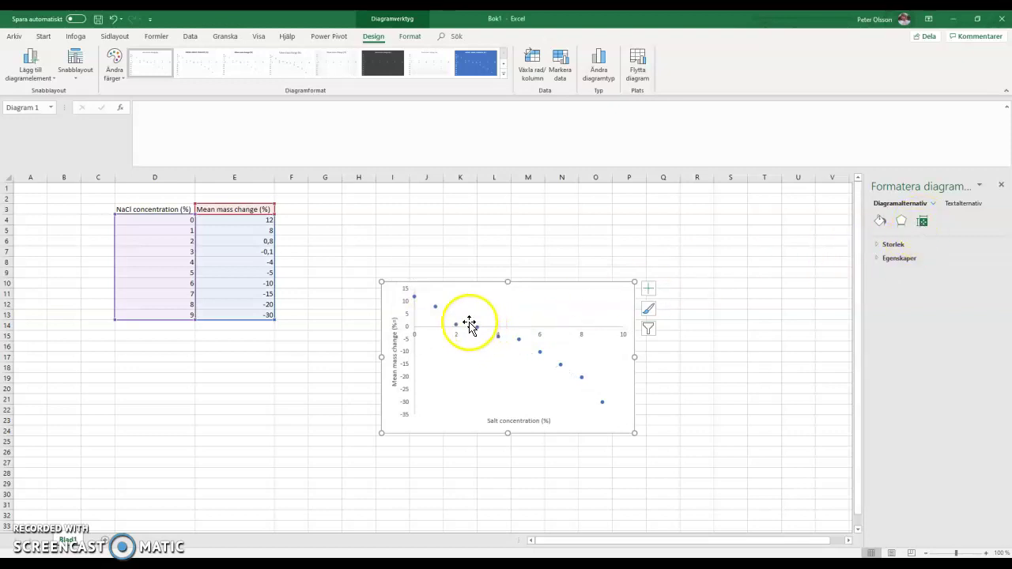
Add a linear trendline back to the scatter chart.
left_click(460, 324)
left_click(649, 289)
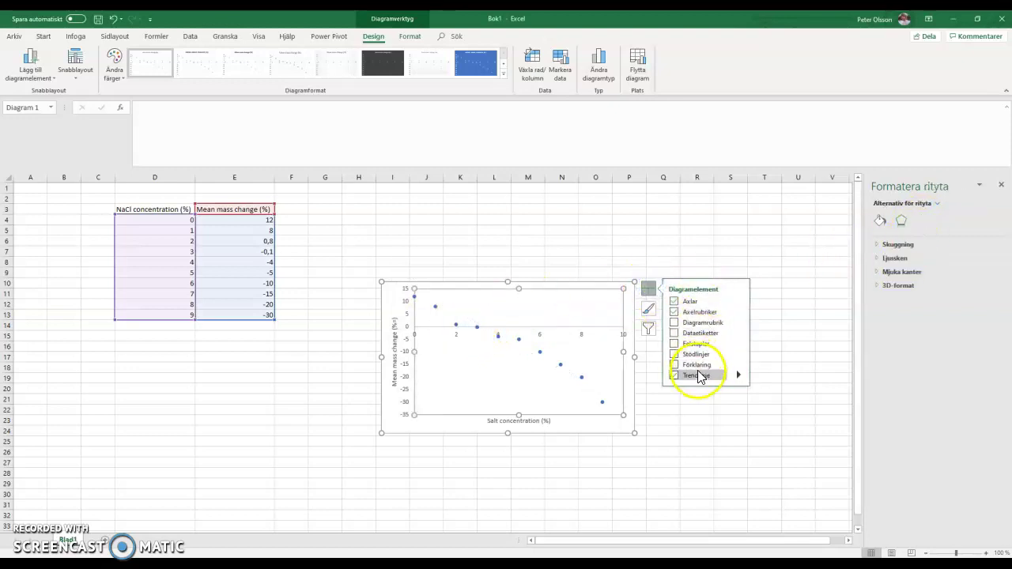
left_click(676, 375)
Display the linear trendline's equation on the scatter chart.
left_click(524, 351)
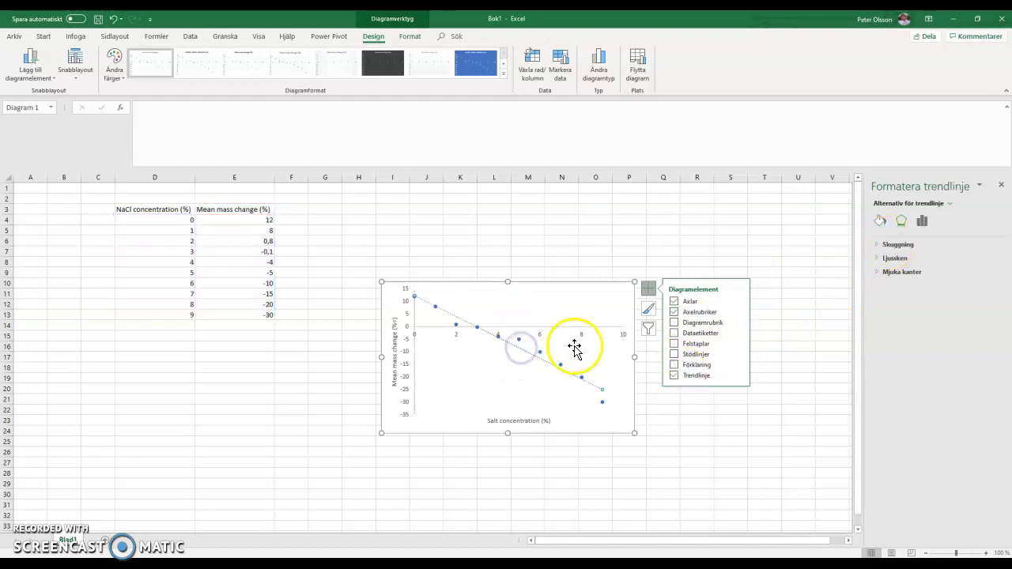
left_click(922, 221)
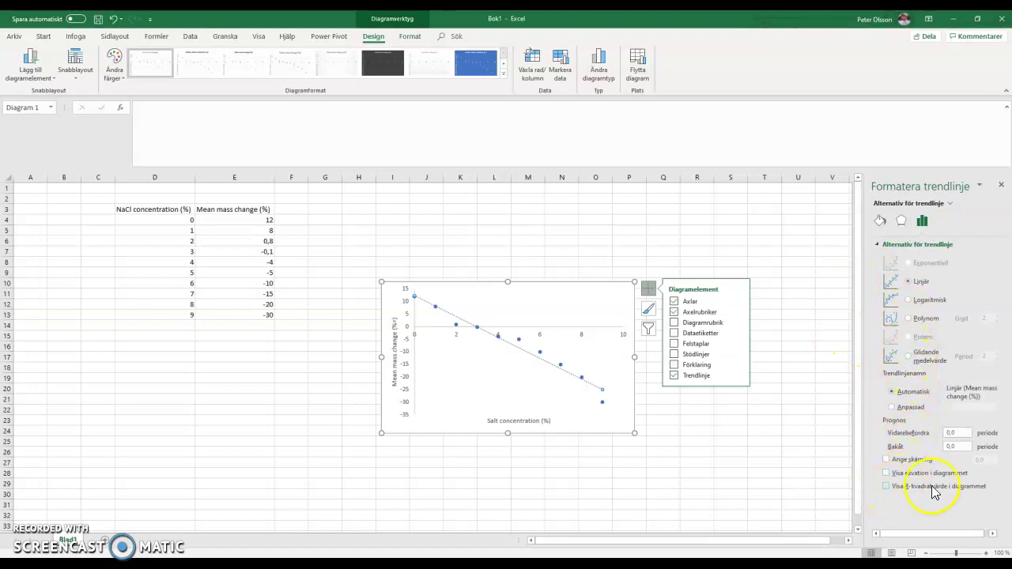
left_click(900, 474)
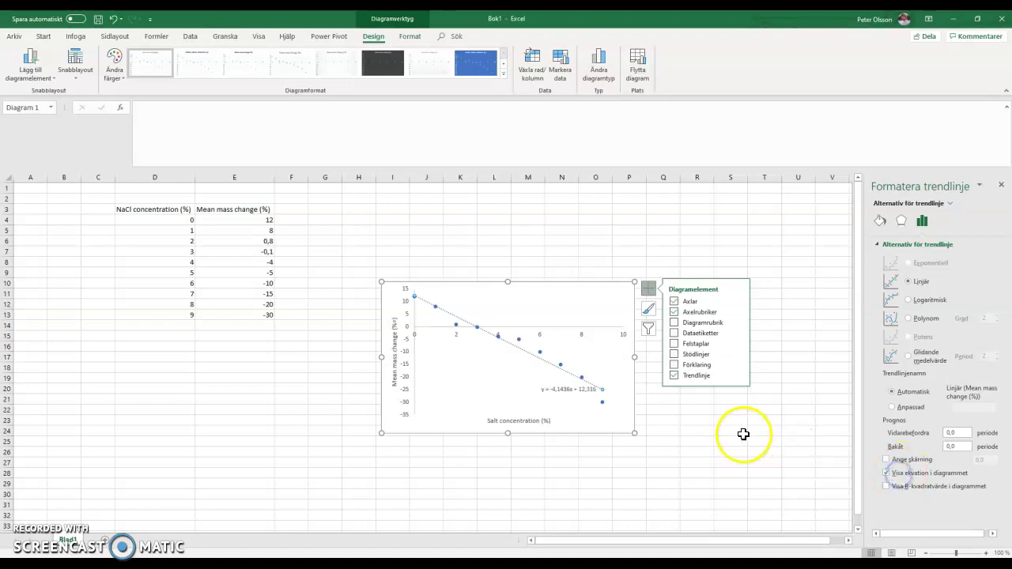
left_click(739, 431)
left_click(576, 390)
left_click(706, 448)
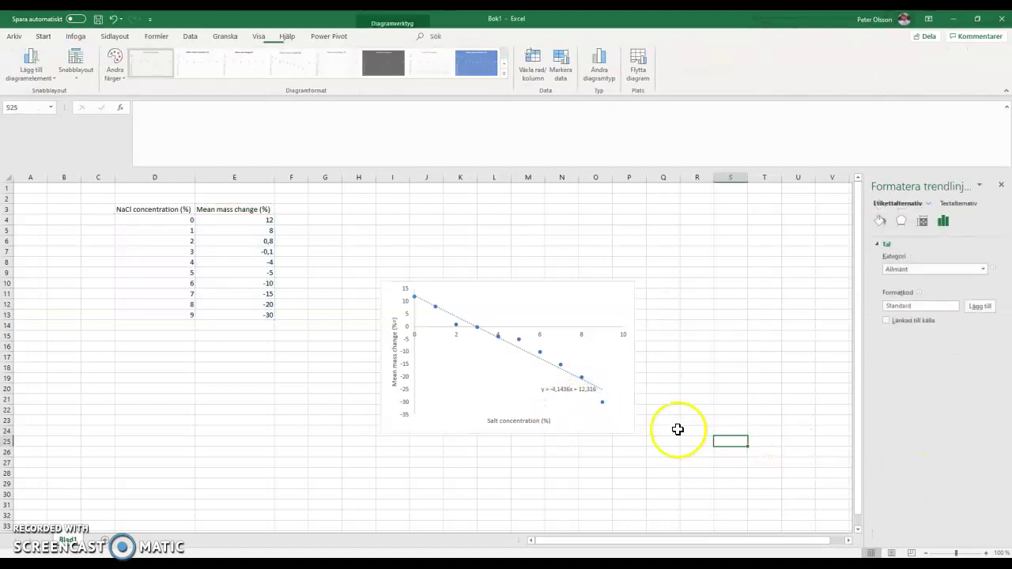
Move the trendline's equation into the empty area below the line and position the plot area clear of the vertical axis title.
left_click(572, 386)
left_click_drag(559, 382, 541, 382)
left_click(737, 420)
left_click(548, 385)
left_click_drag(528, 384, 495, 390)
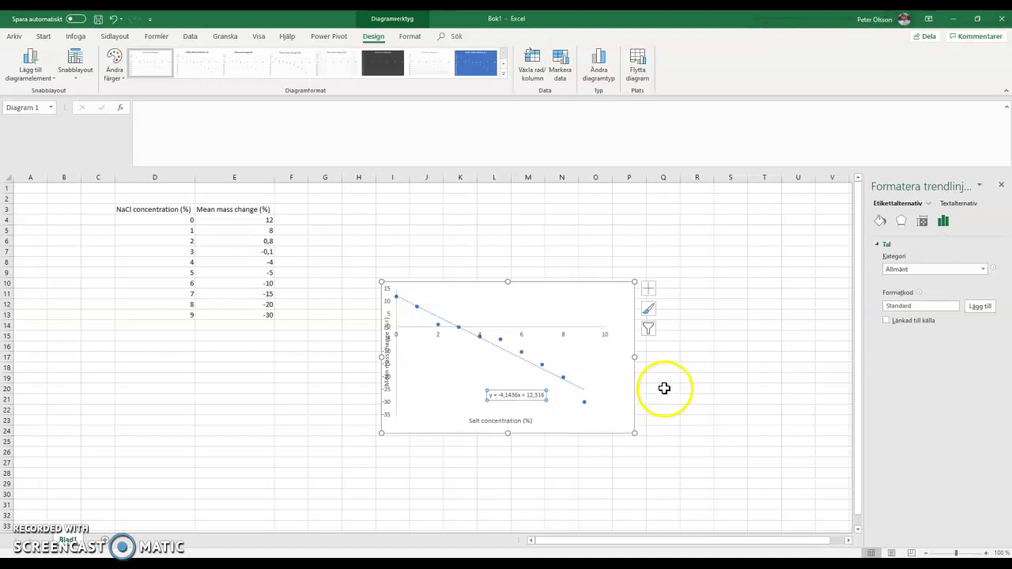
left_click_drag(452, 360, 459, 367)
left_click(673, 409)
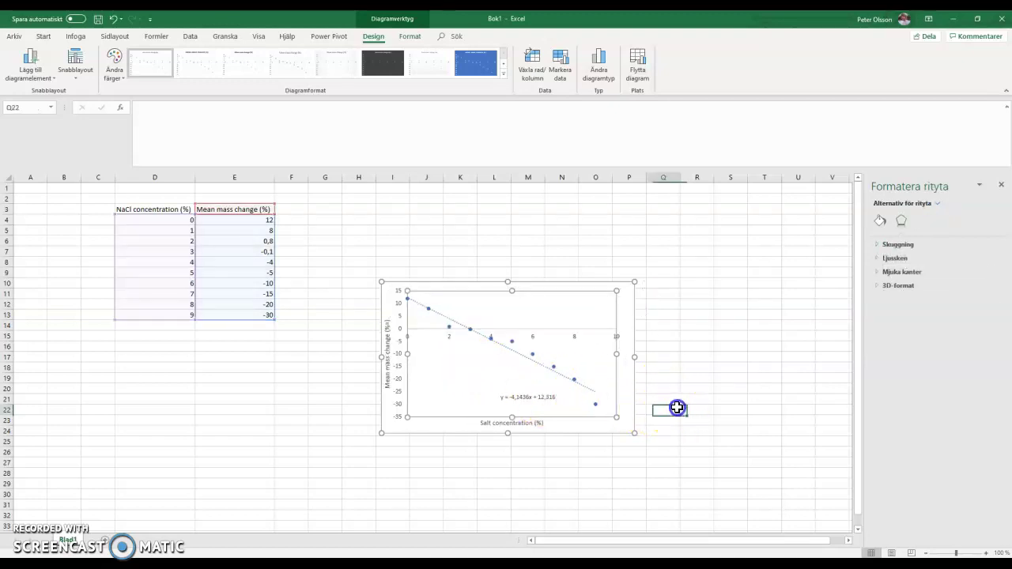
left_click(544, 396)
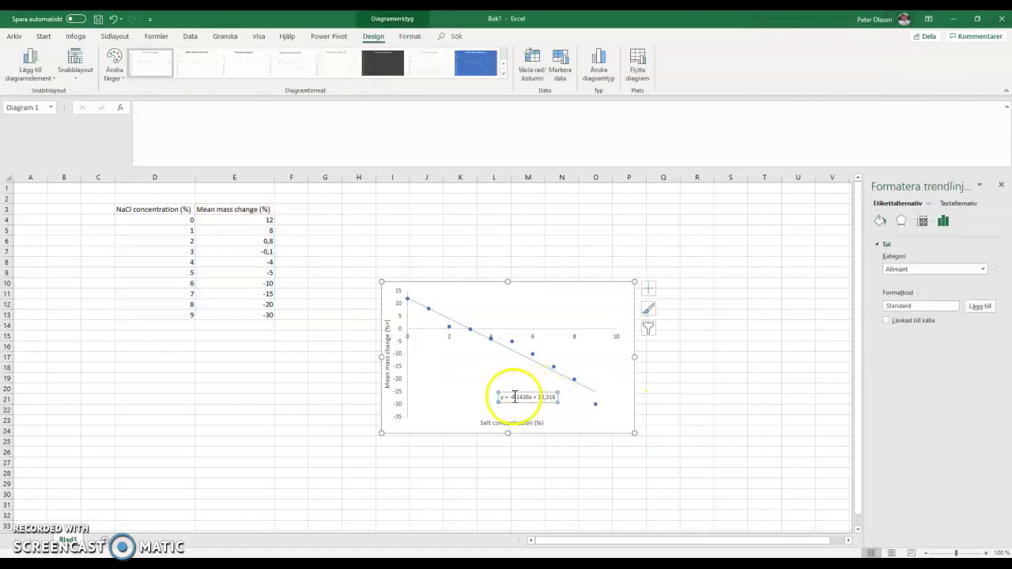
left_click(504, 398)
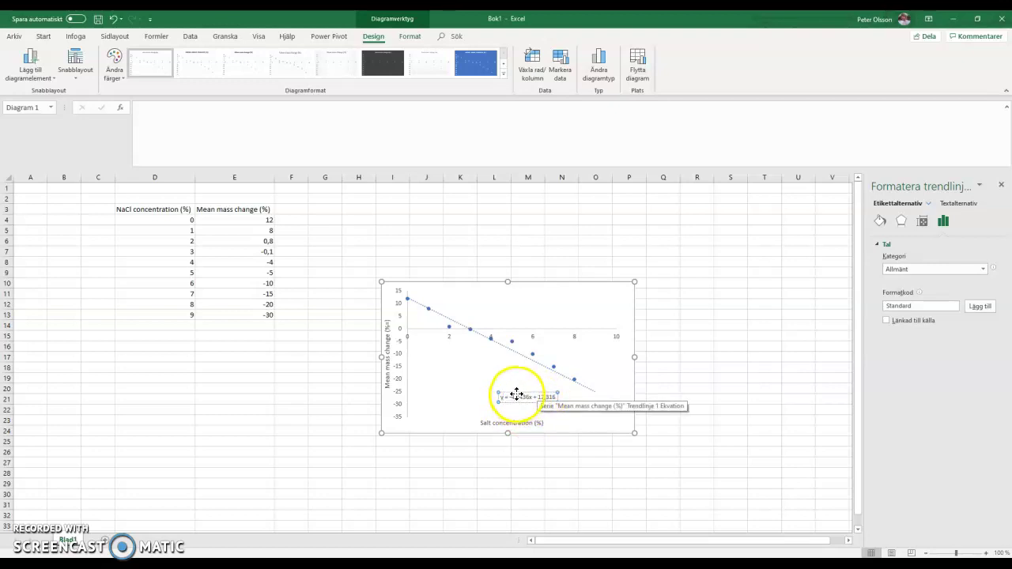
left_click(662, 379)
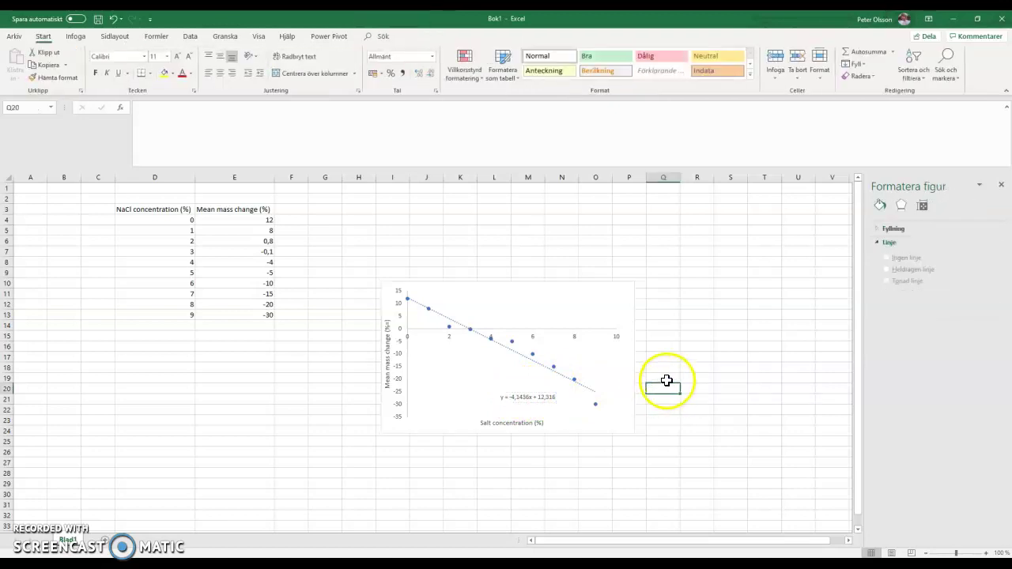
Select the whole scatter chart and copy it.
left_click(444, 287)
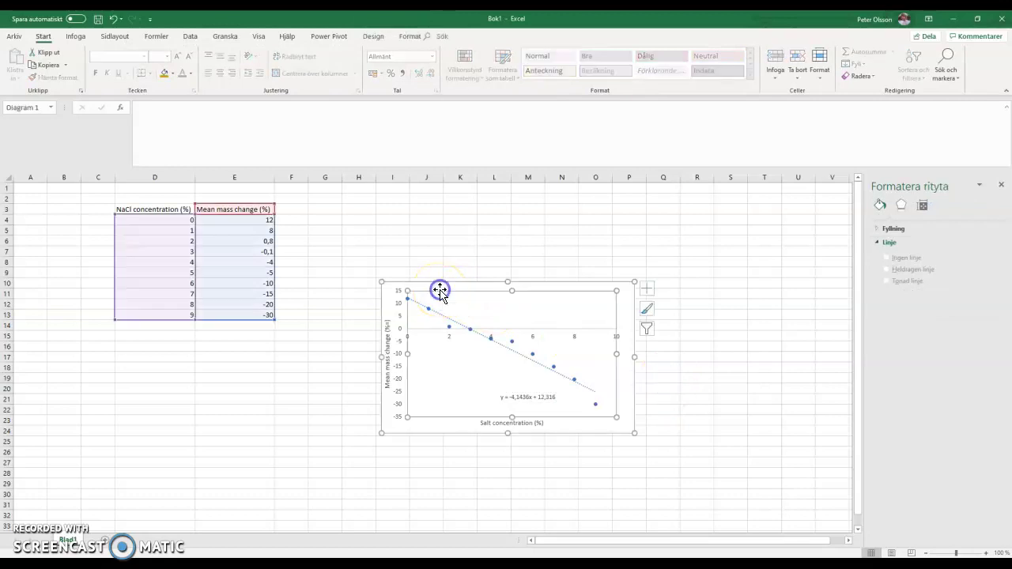
left_click(459, 251)
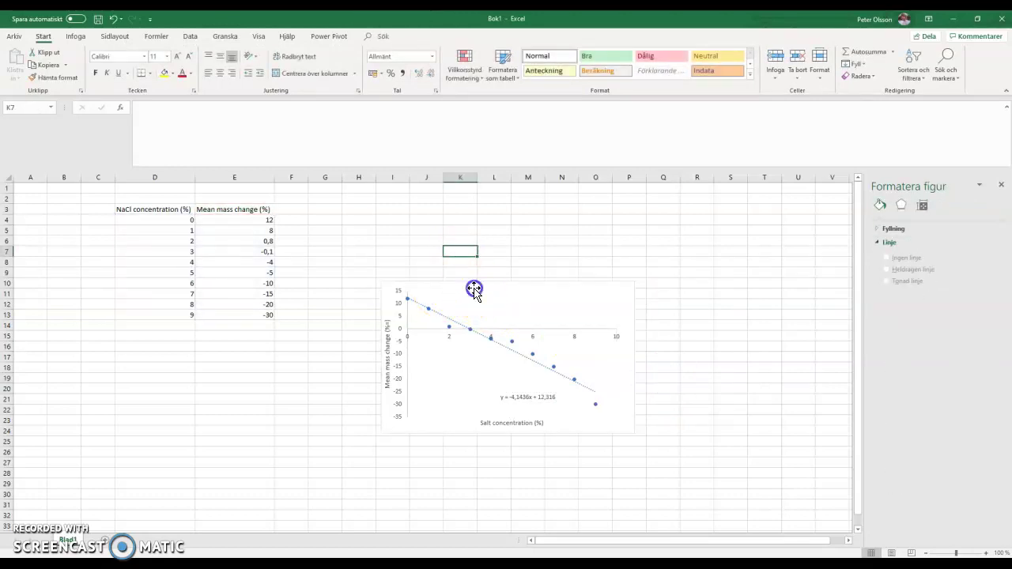
left_click(473, 288)
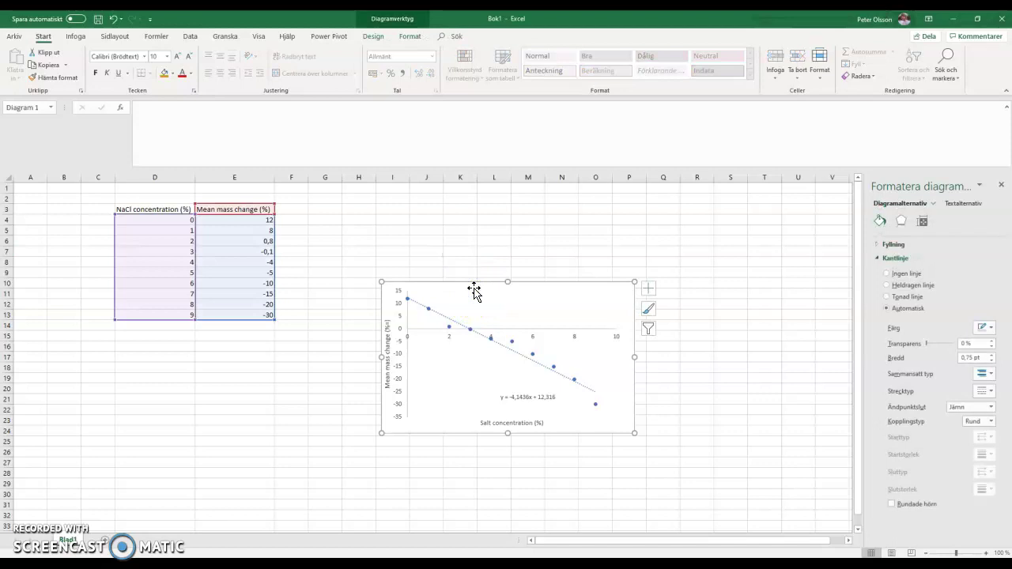
right_click(474, 290)
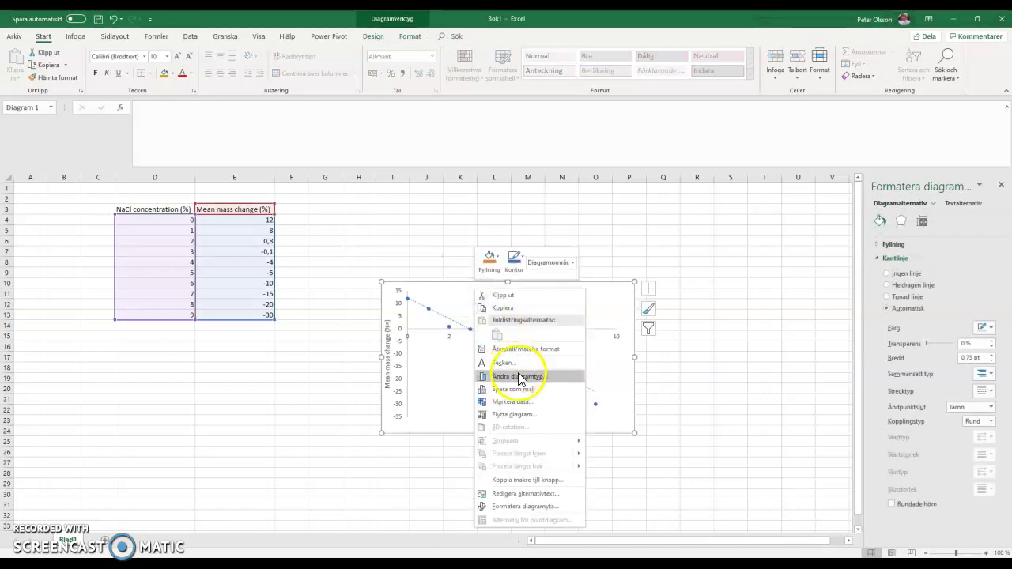
left_click(635, 246)
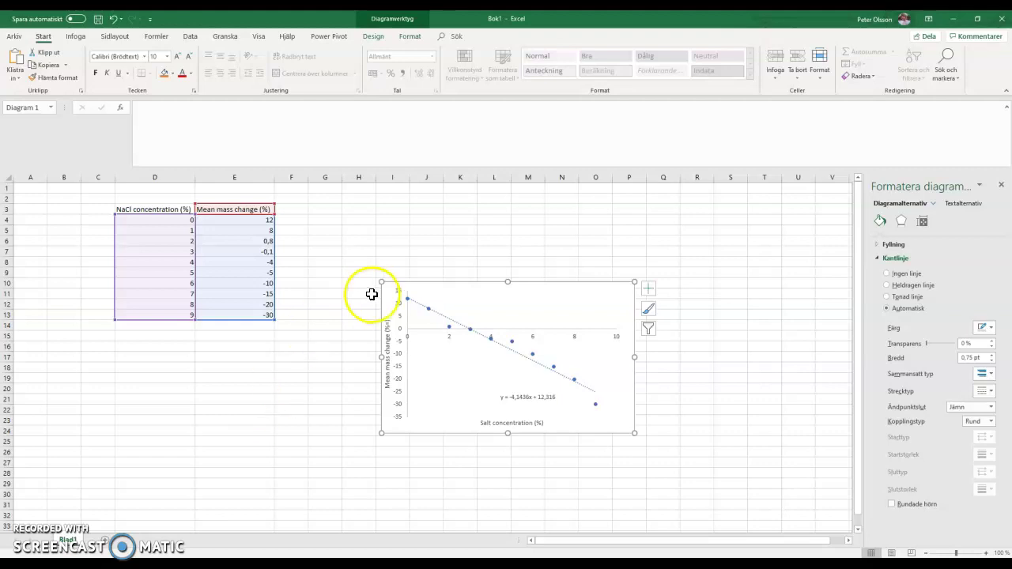
Remove the stray character after the percent sign in the vertical axis title so it reads "Mean mass change (%)".
left_click(387, 325)
double_click(389, 324)
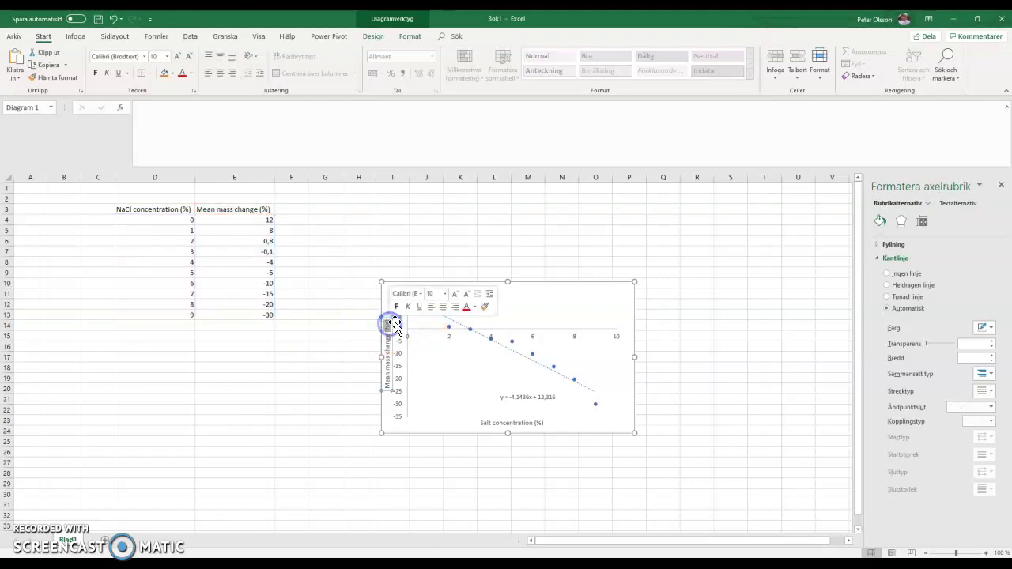
left_click(387, 324)
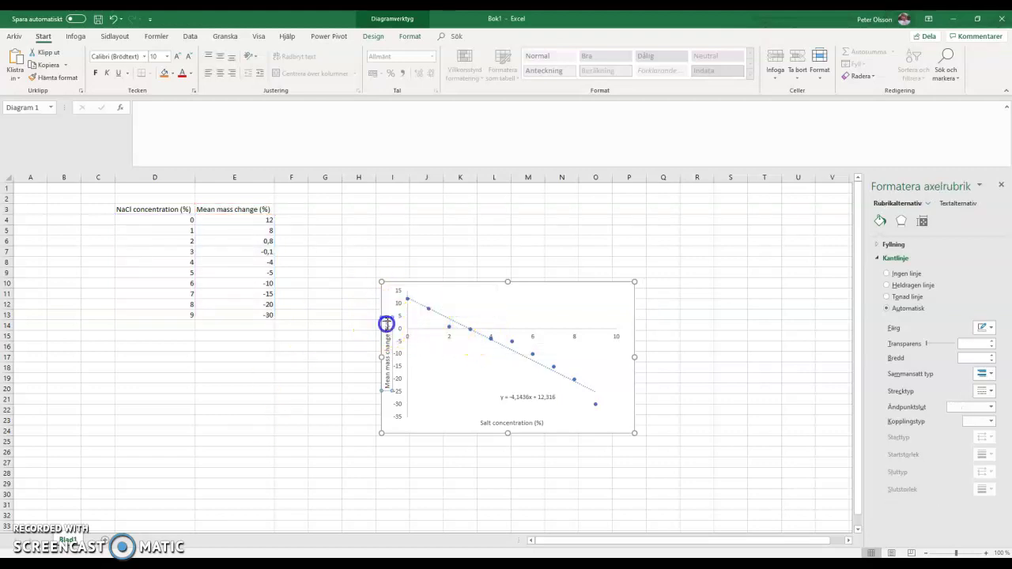
key("BackSpace")
left_click(425, 267)
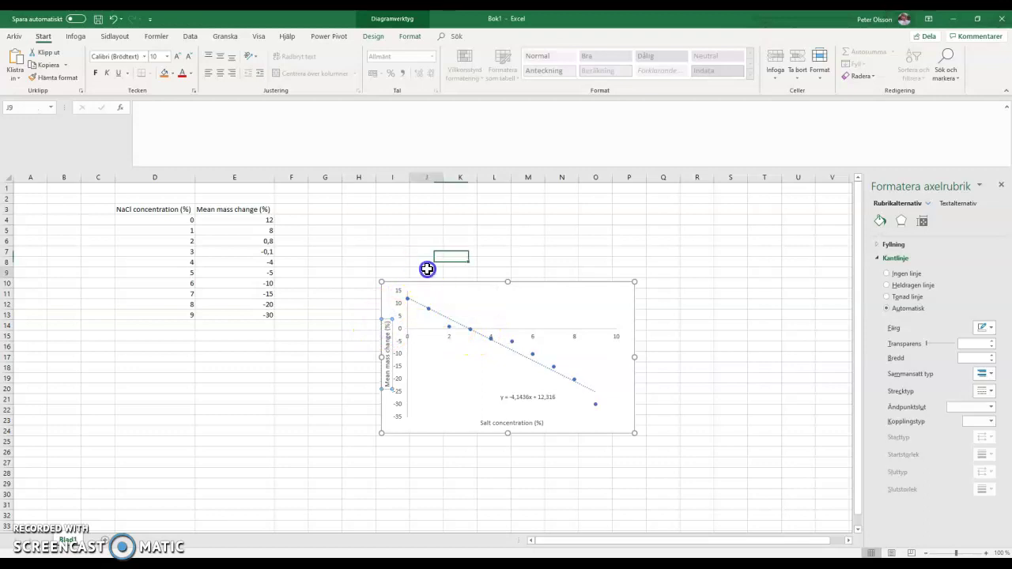
left_click(324, 335)
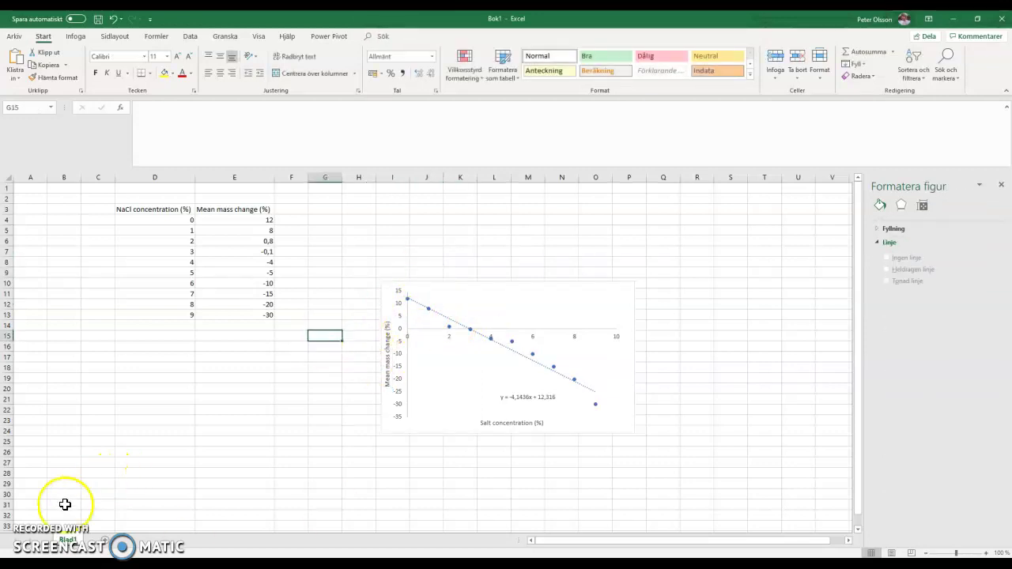